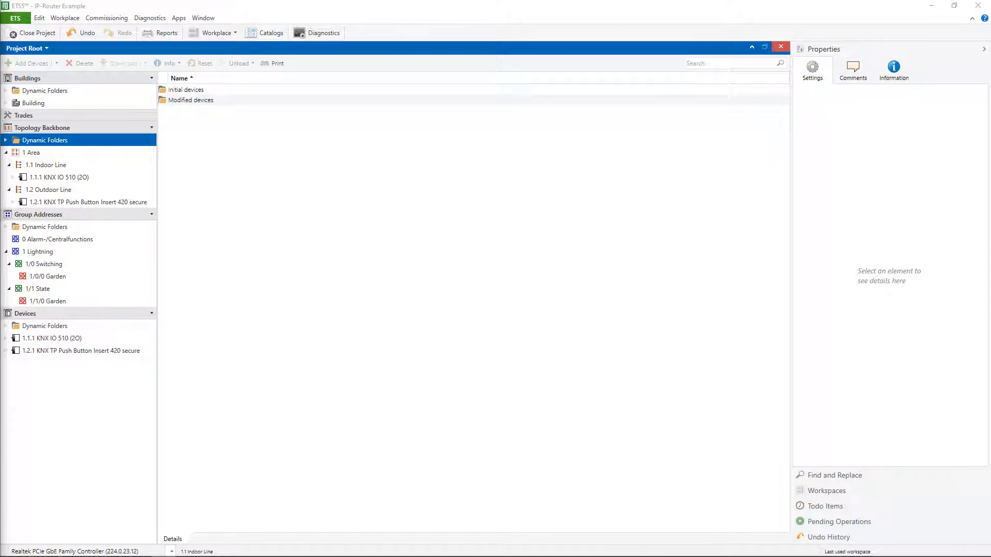
Step: Review the devices assigned to the Indoor Line and the Outdoor Line in the topology
click(157, 150)
click(8, 110)
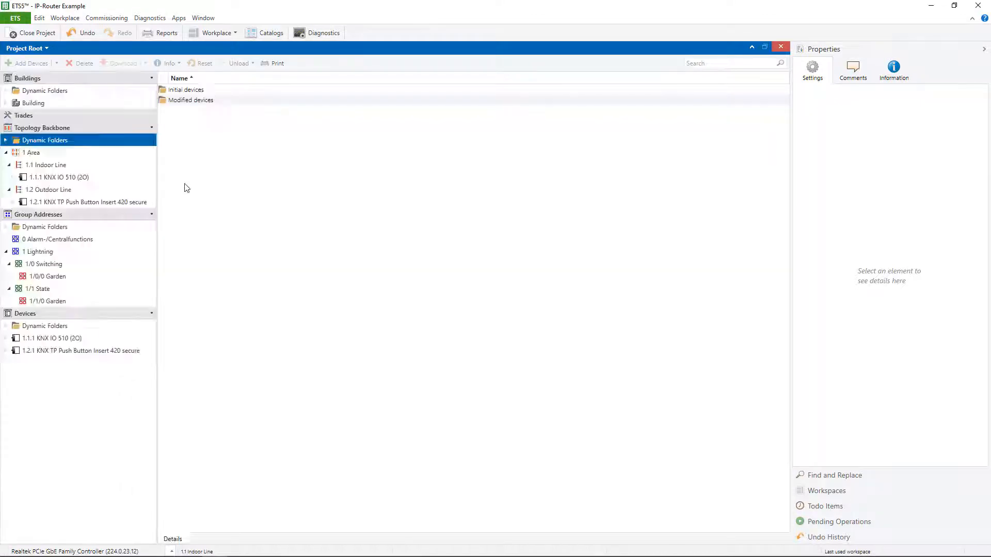
click(78, 166)
click(67, 190)
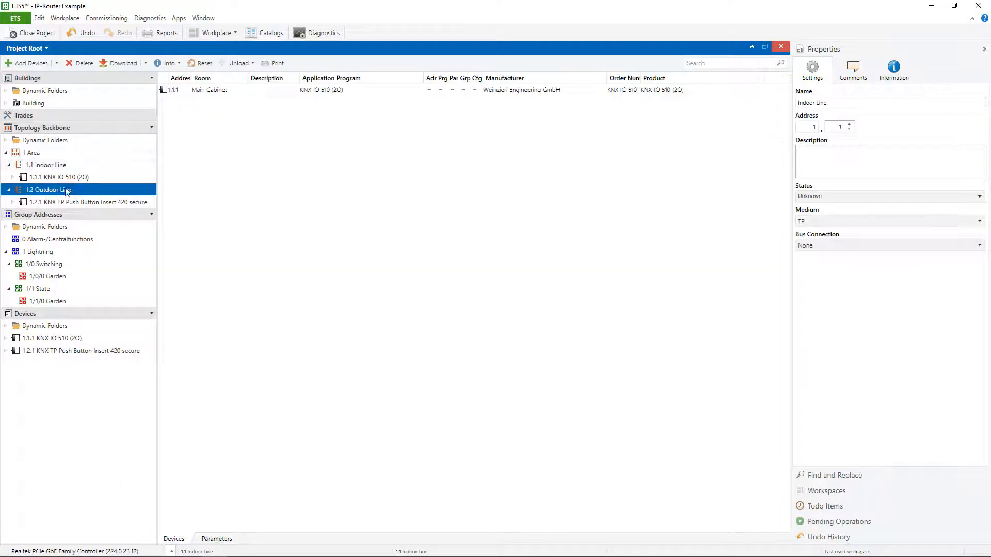
click(71, 166)
click(58, 192)
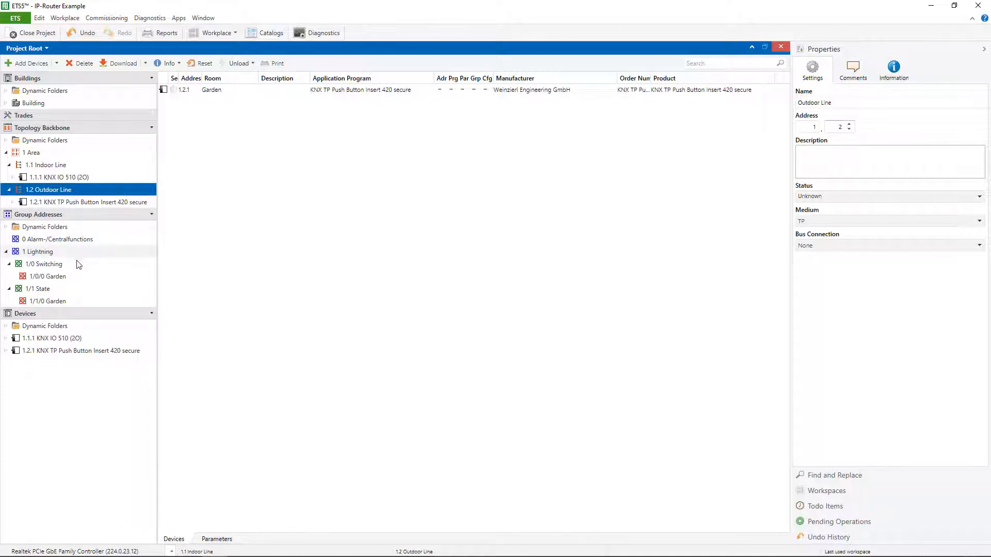
Step: Review the objects linked to the Garden group addresses 1/0/0 and 1/1/0, and the settings of area 1
click(70, 276)
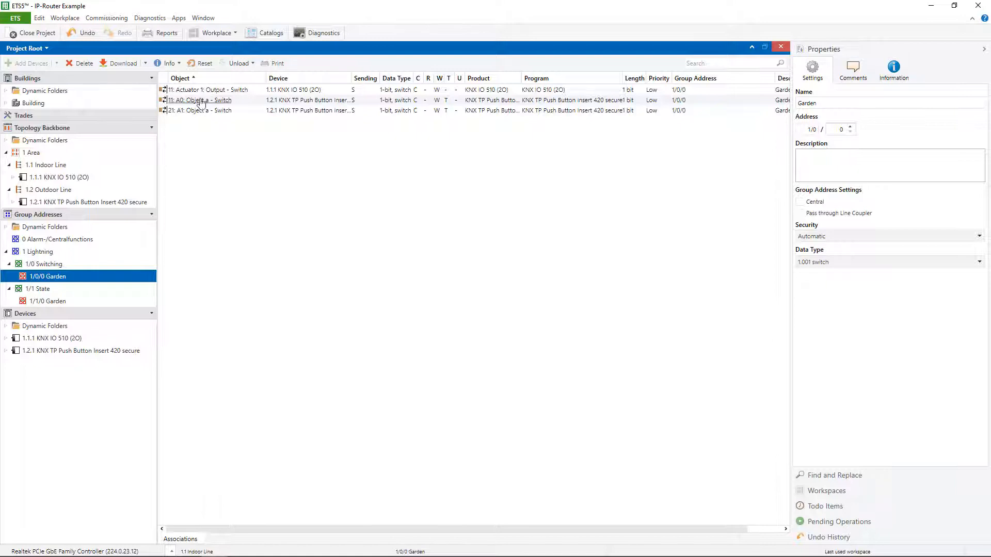
click(72, 302)
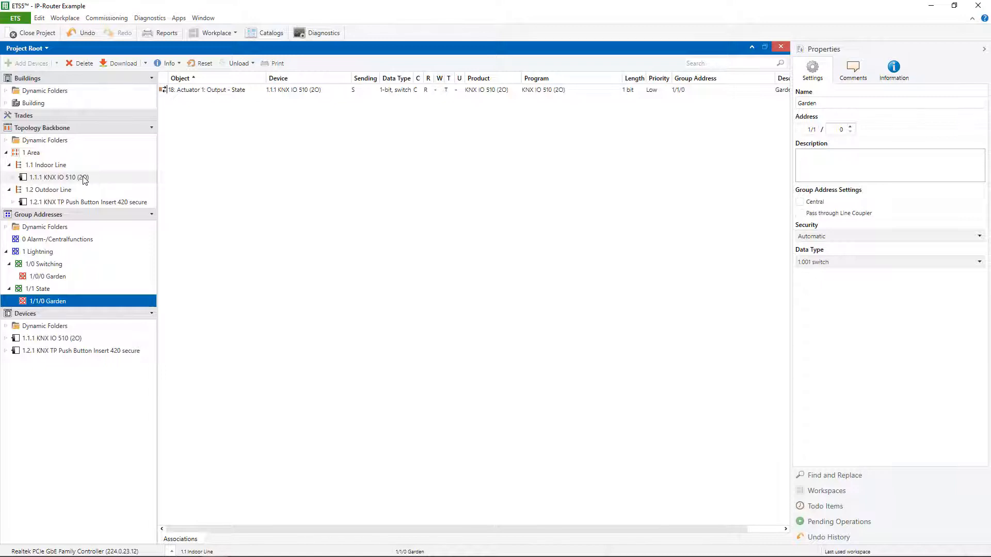
click(26, 153)
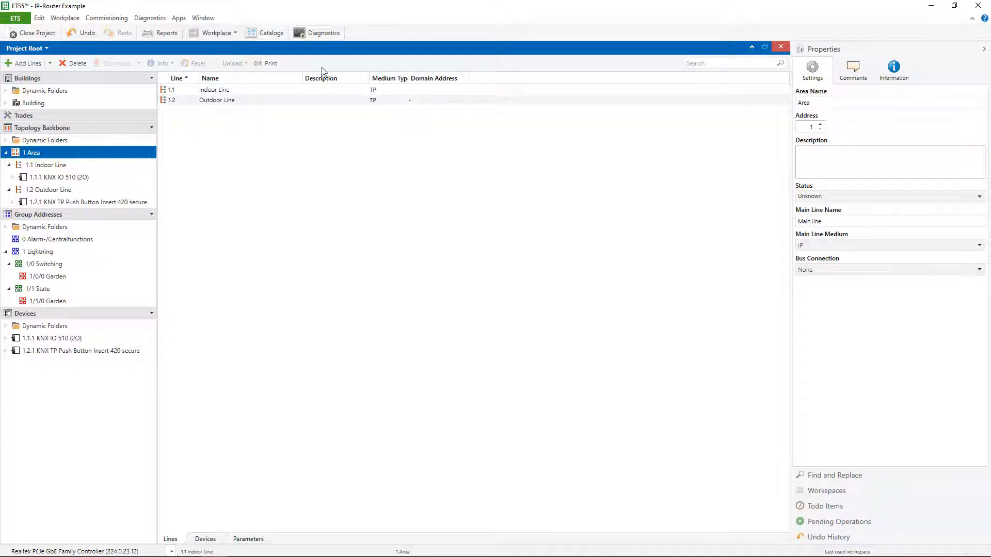
Step: Search the product catalog for "752 secure" and select the Weinzierl KNX IP Router 752 secure
click(271, 34)
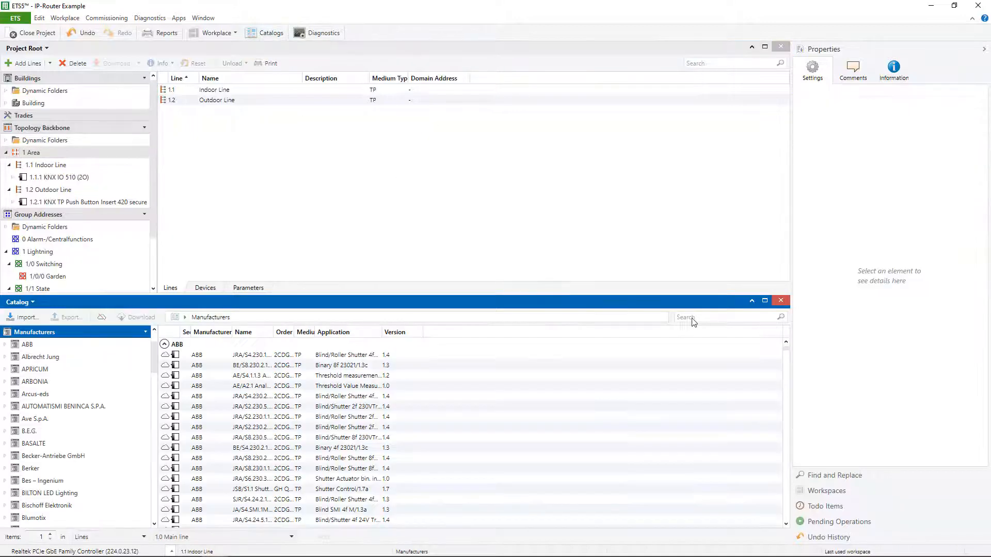
click(691, 318)
text(752)
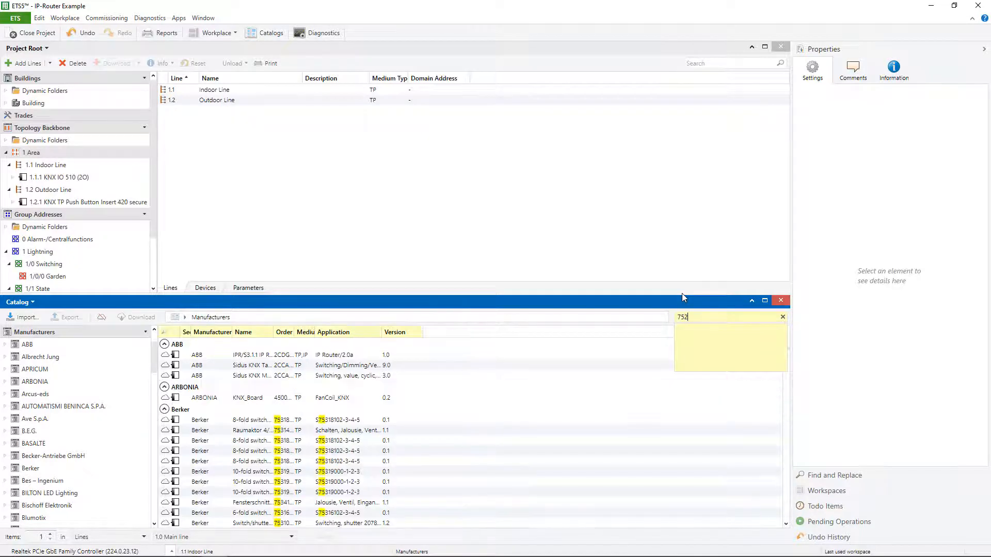
text( secure)
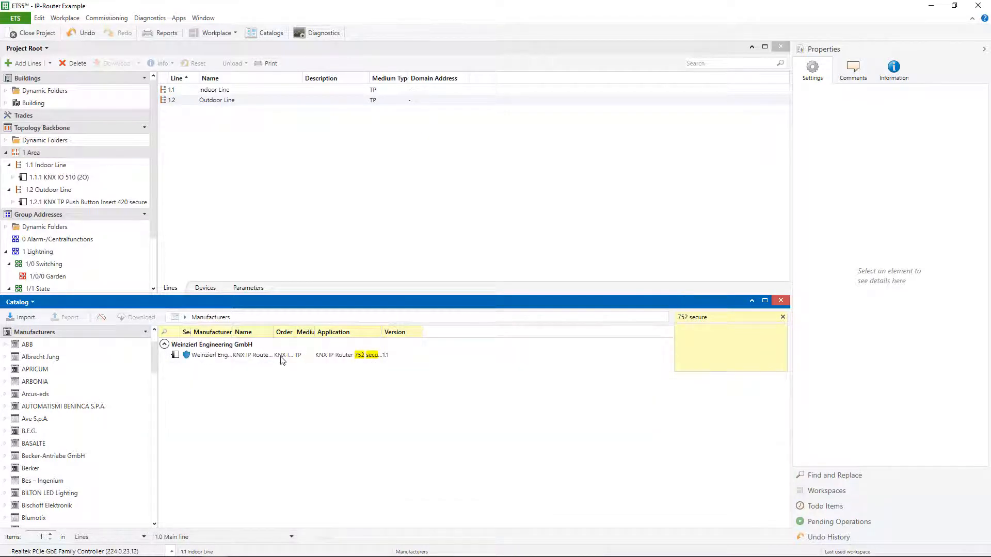
click(286, 356)
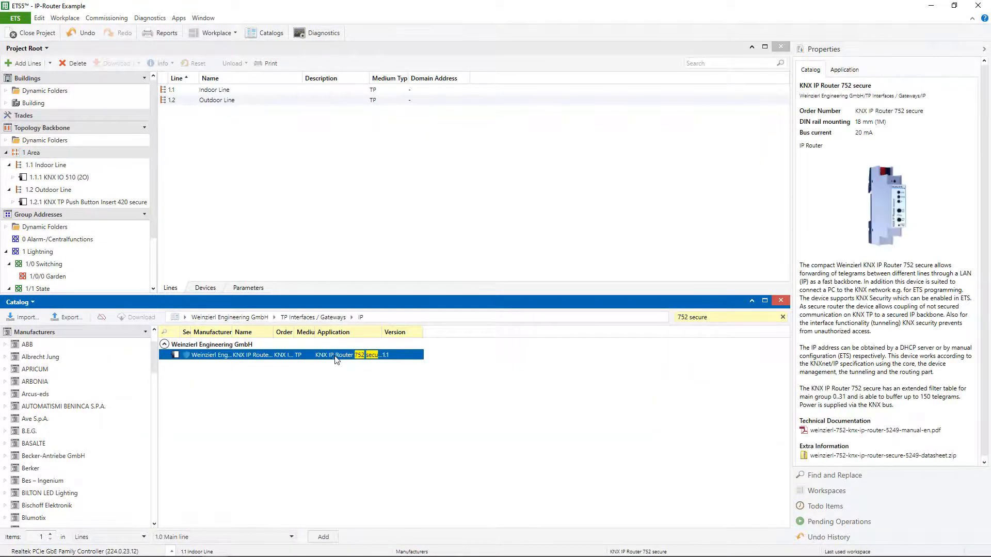
Step: Add a KNX IP Router 752 secure to both the Indoor Line and the Outdoor Line without setting a project password, and close the catalog
drag(333, 357, 74, 164)
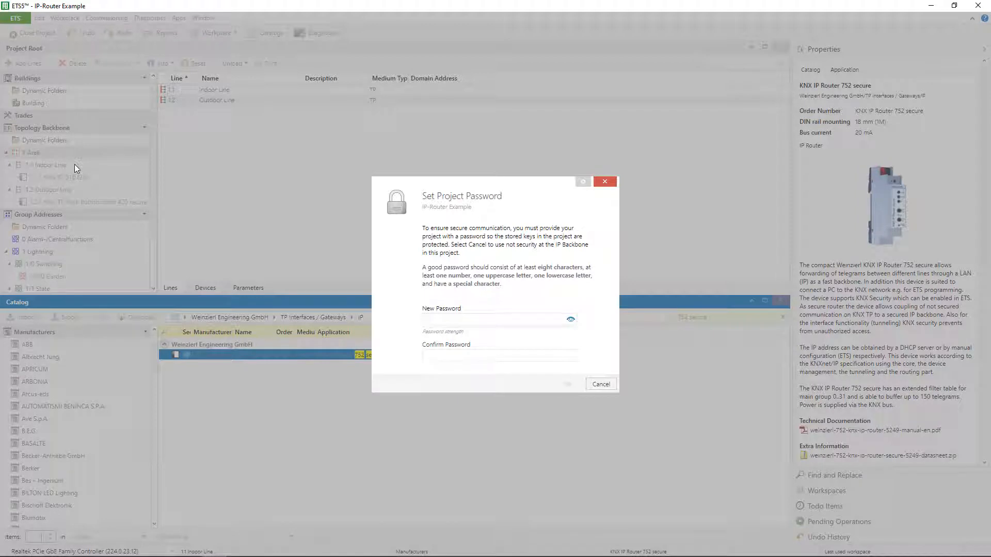
click(600, 384)
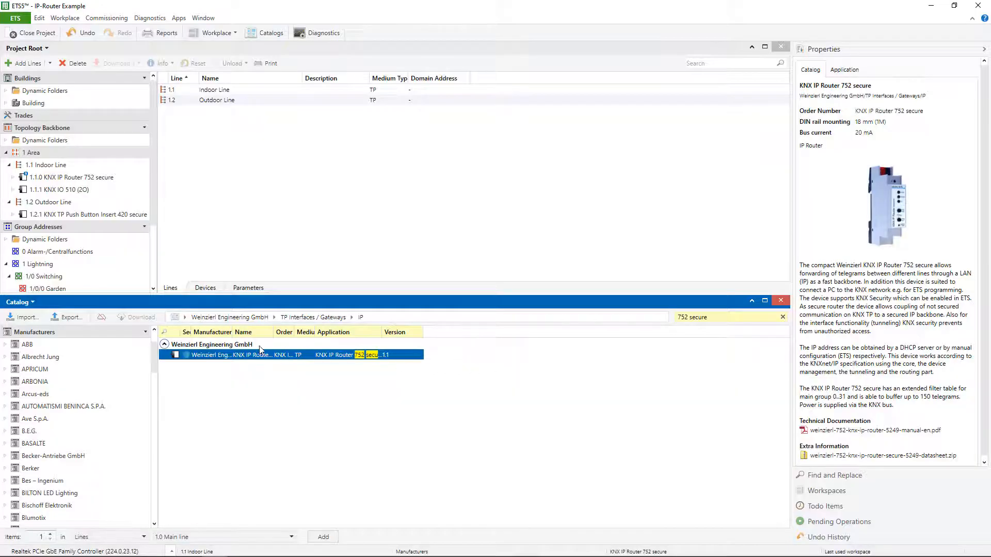
drag(245, 364, 75, 207)
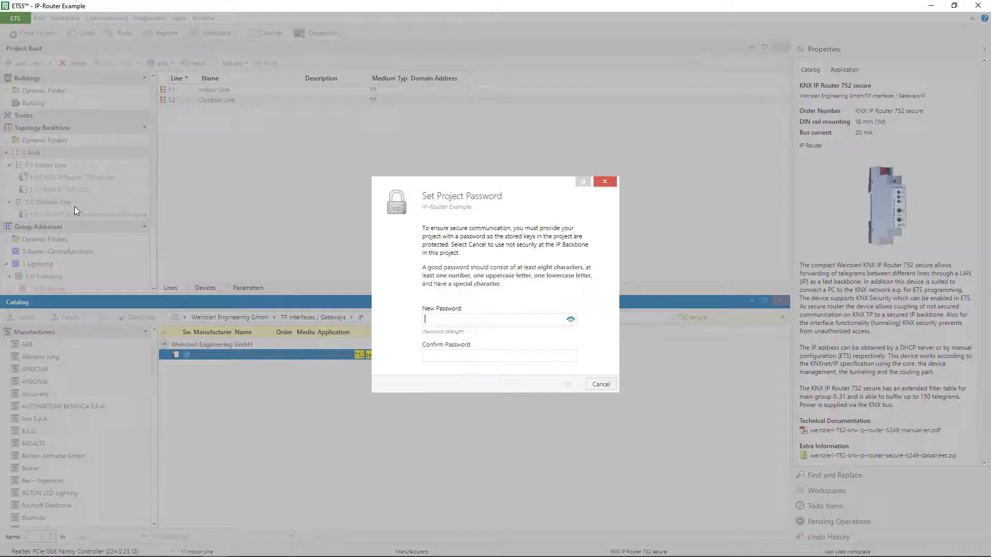
click(600, 384)
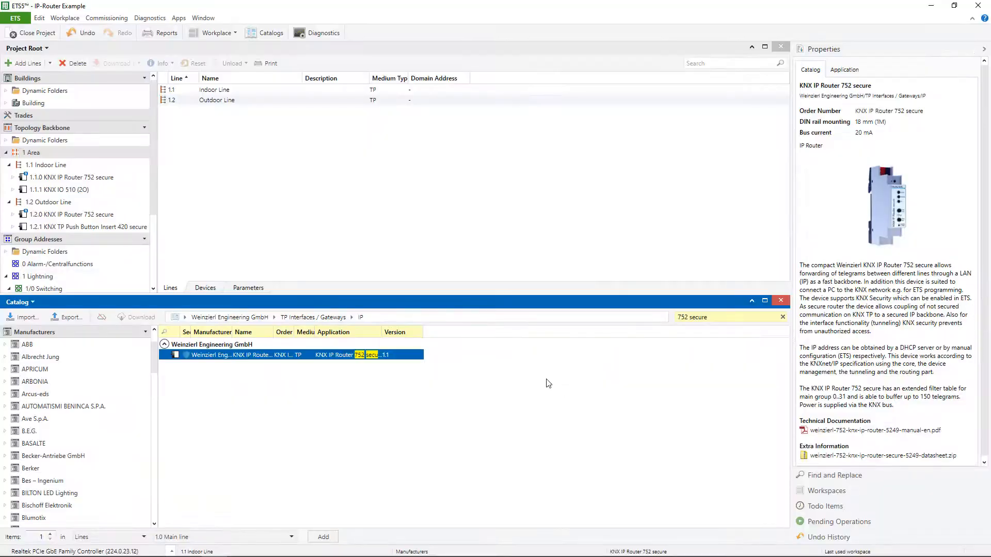
click(781, 300)
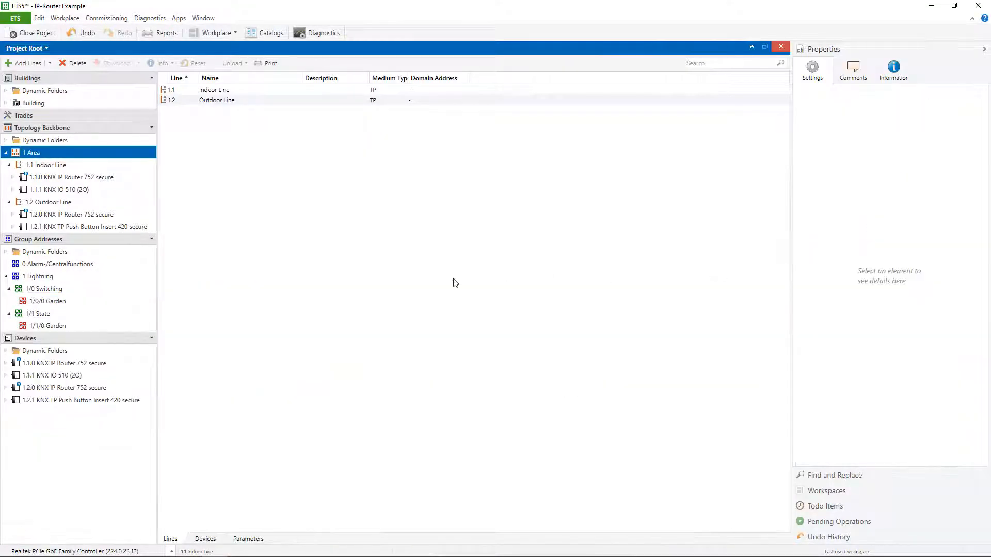
Step: Check the devices on both lines and preview the filter table of the Indoor Line's IP router
click(60, 165)
click(47, 202)
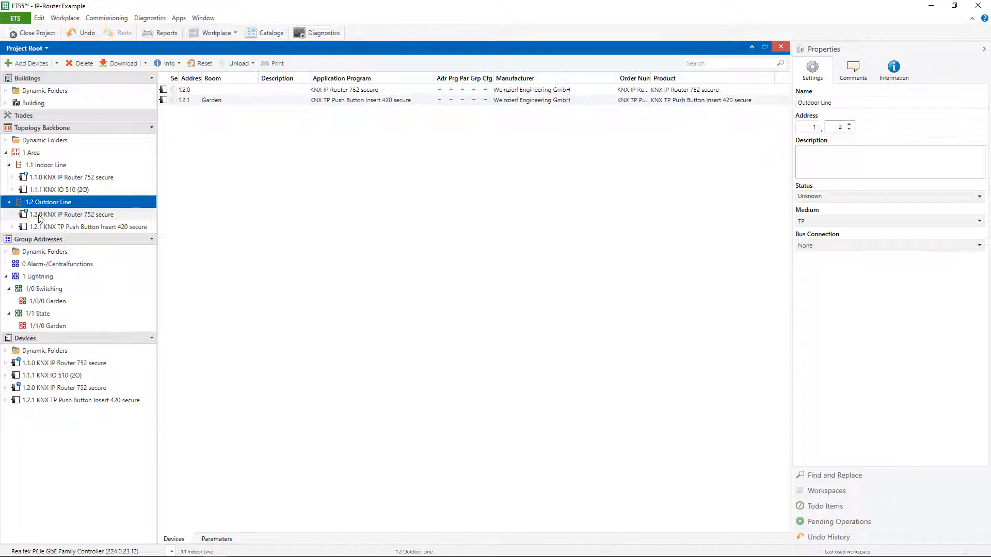
click(61, 178)
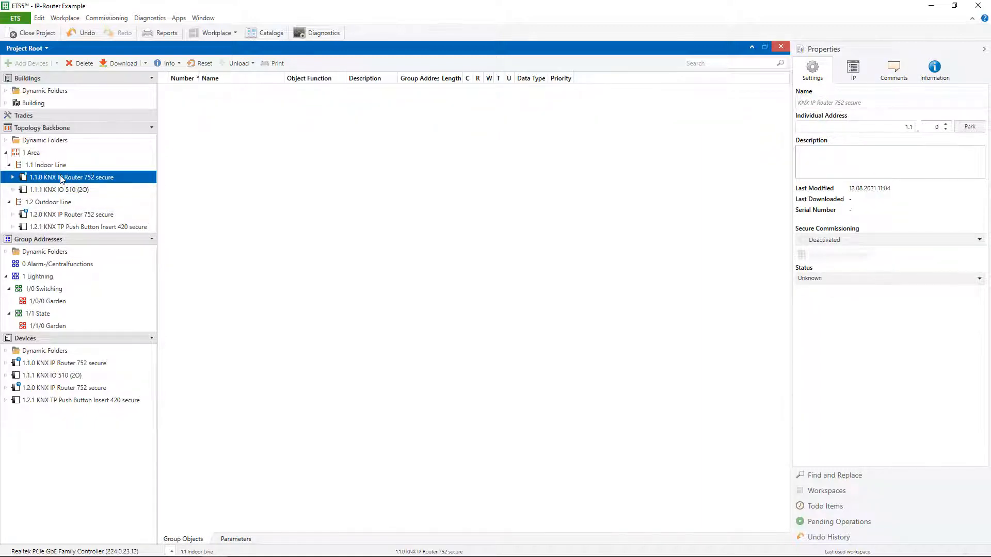
right_click(61, 179)
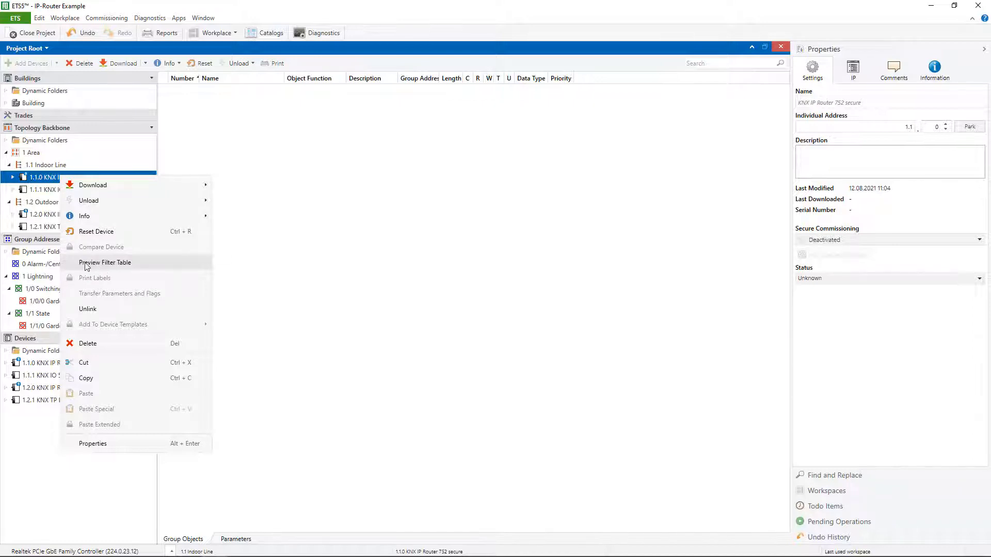
click(118, 264)
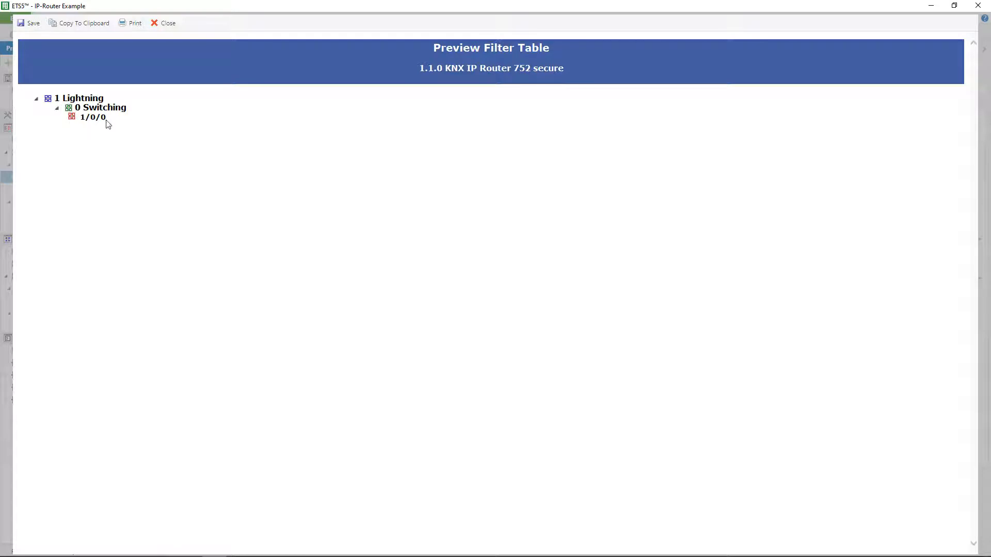
drag(102, 118, 80, 118)
click(164, 23)
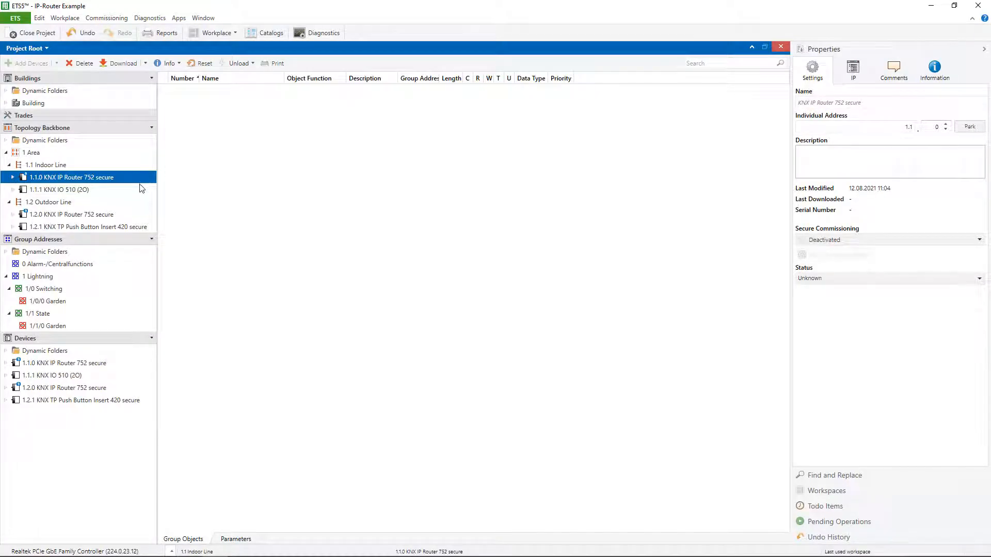
Step: Inspect the general parameters of the Indoor Line's IP router, including the choices for manual operation on the device
click(234, 539)
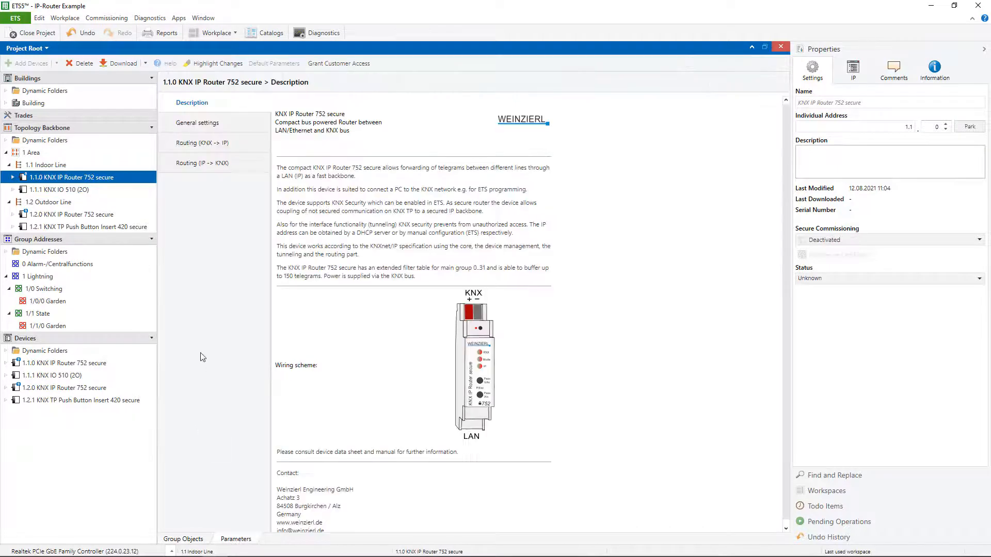
click(199, 122)
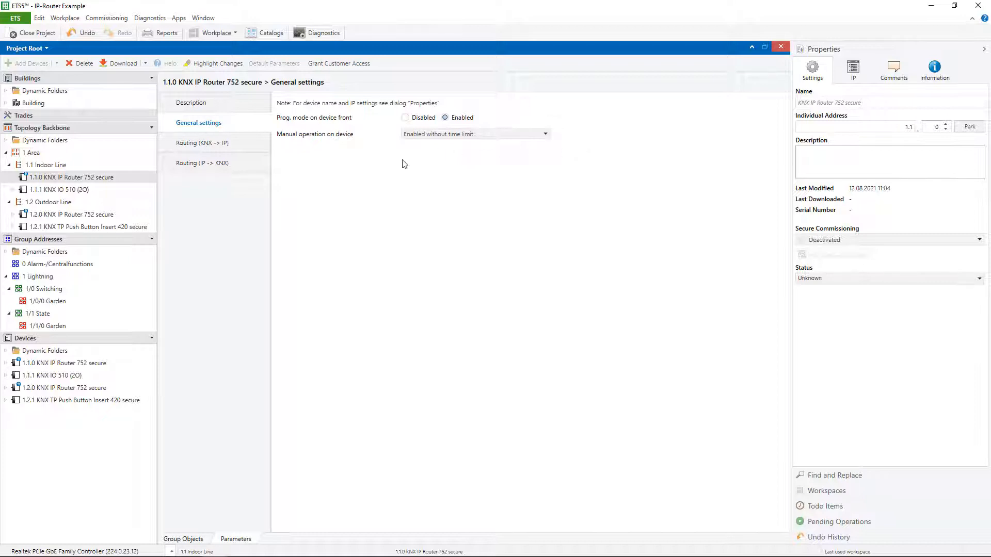
click(438, 136)
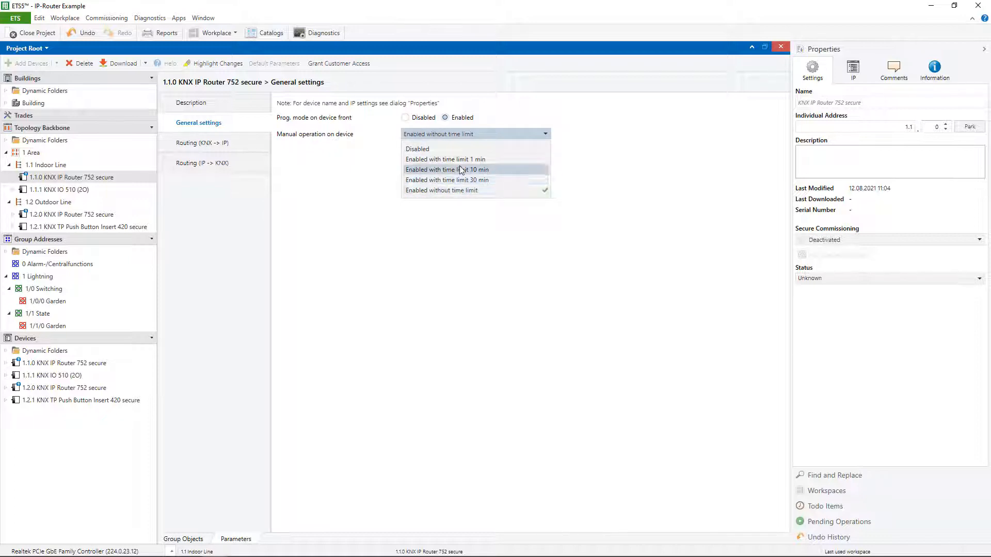
click(610, 179)
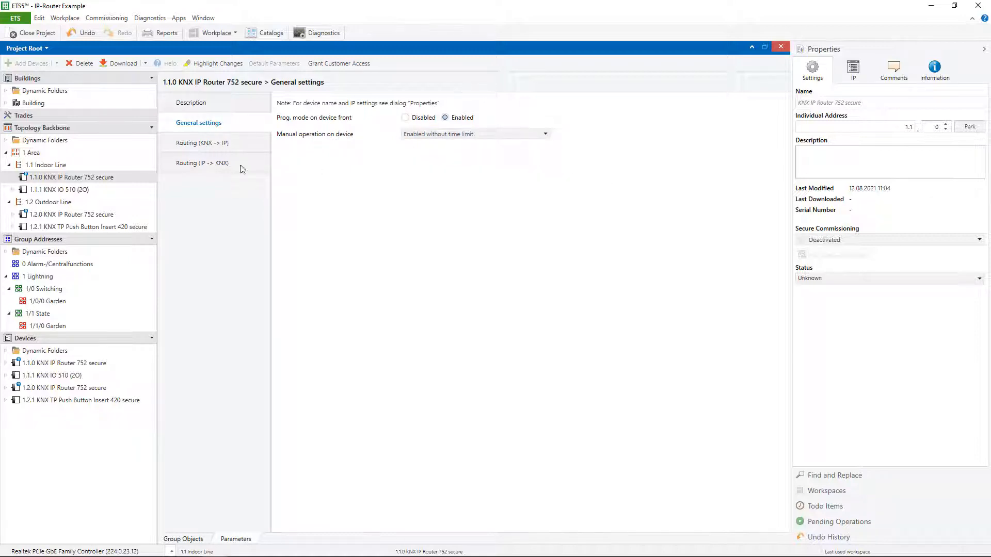
Step: Compare the router's KNX -> IP and IP -> KNX routing parameters
click(204, 144)
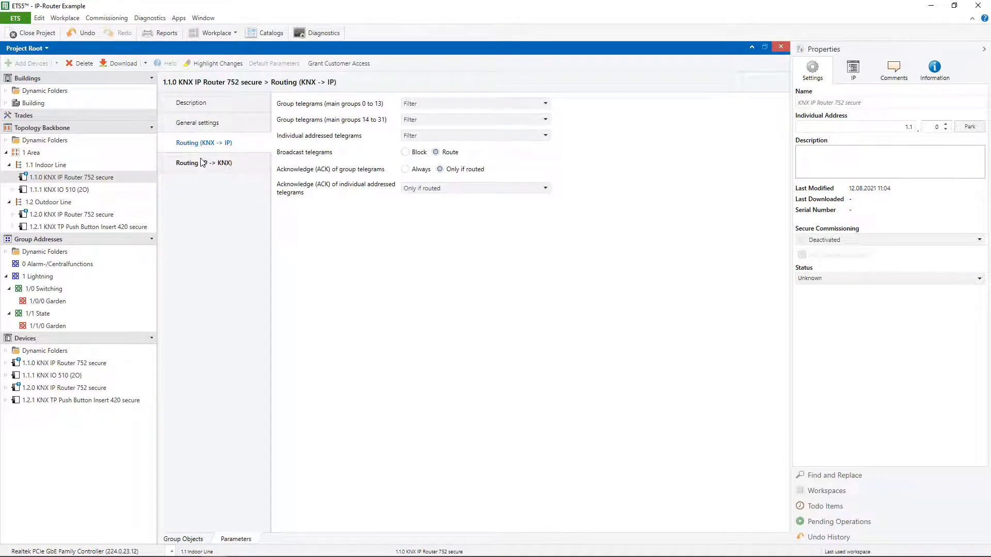
click(205, 164)
click(204, 143)
click(205, 164)
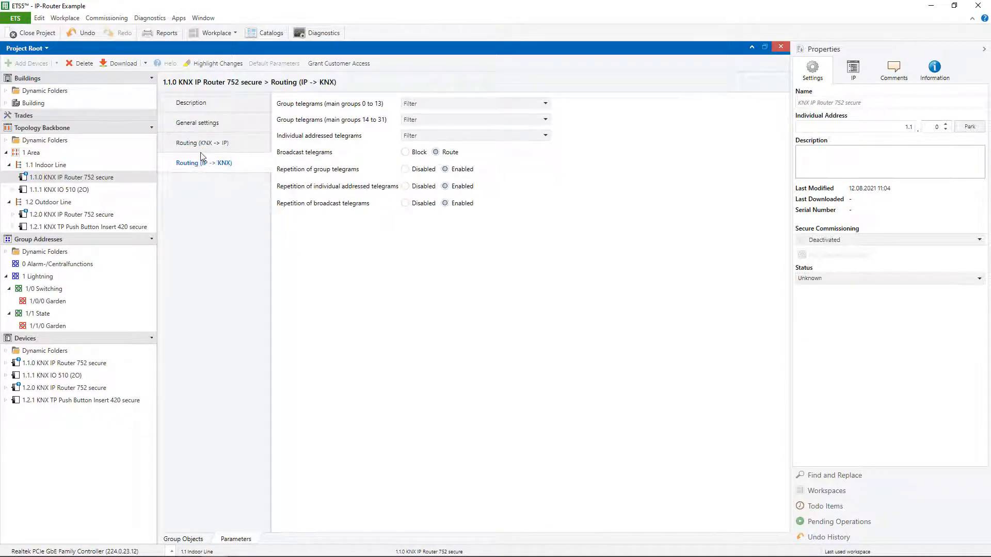
click(204, 144)
click(212, 161)
click(216, 144)
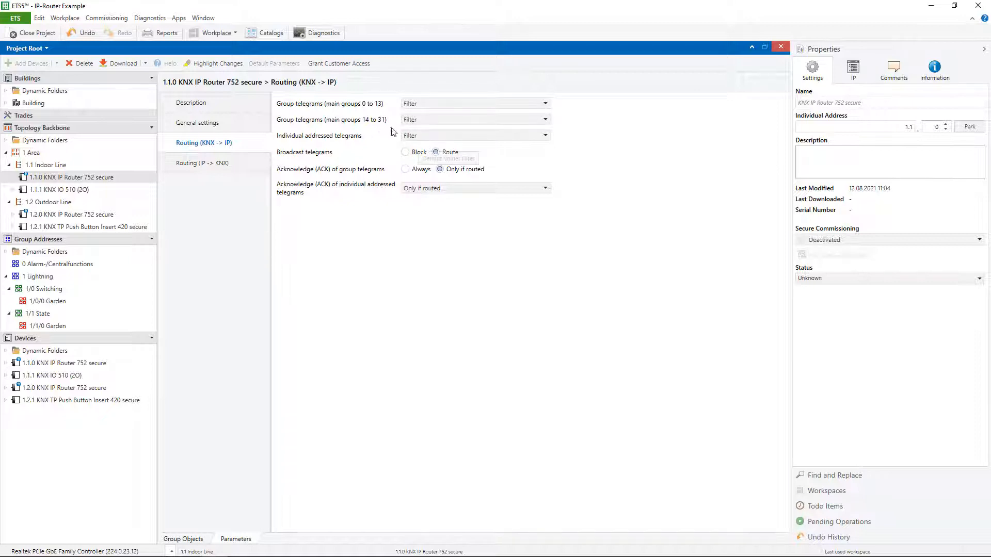
Step: Examine the KNX -> IP routing choices for group telegrams in main groups 0 to 13, and review the IP -> KNX routing parameters
click(419, 105)
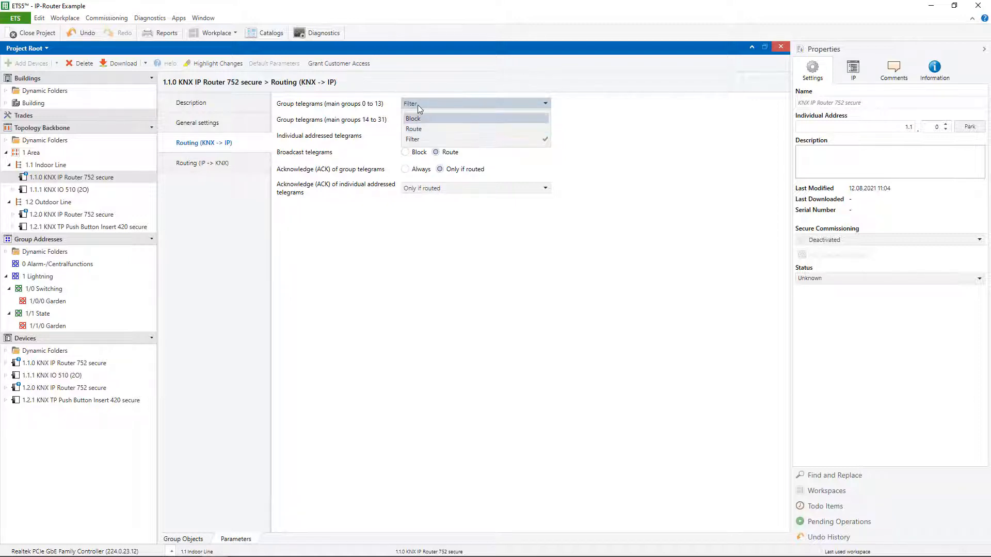
click(418, 105)
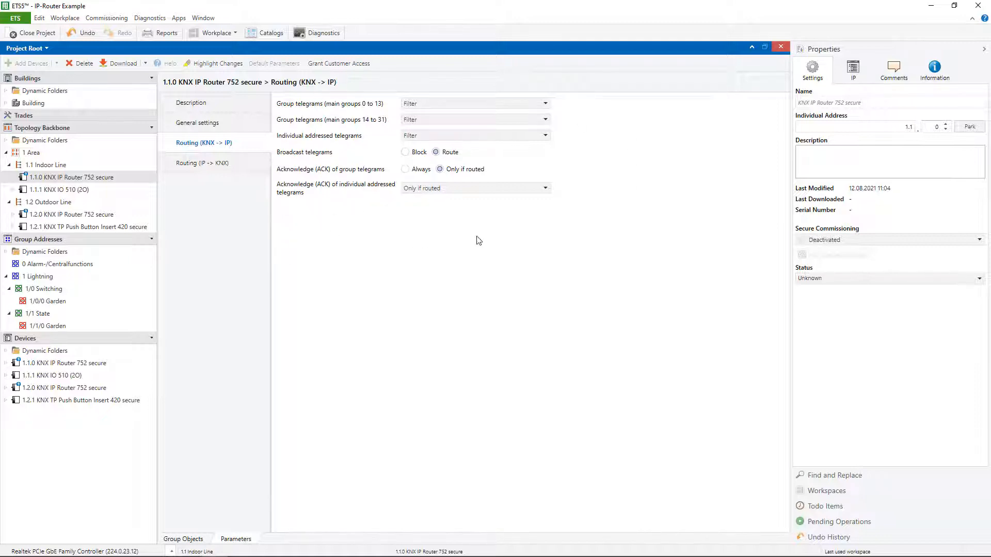
click(205, 168)
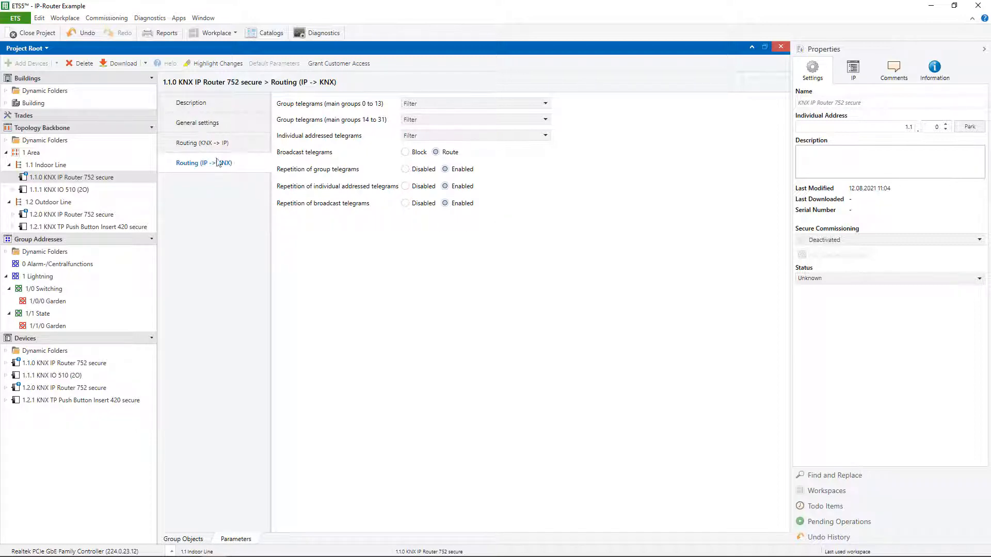
Step: Inspect the discovered bus interfaces and view the IP routing details of the Realtek PCIe GbE Family Controller
click(93, 169)
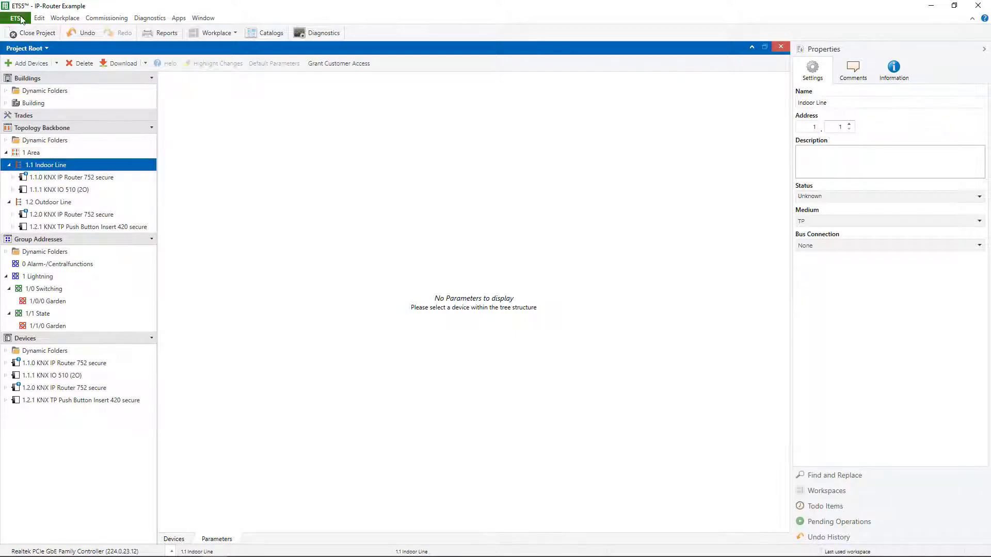
click(32, 33)
click(81, 44)
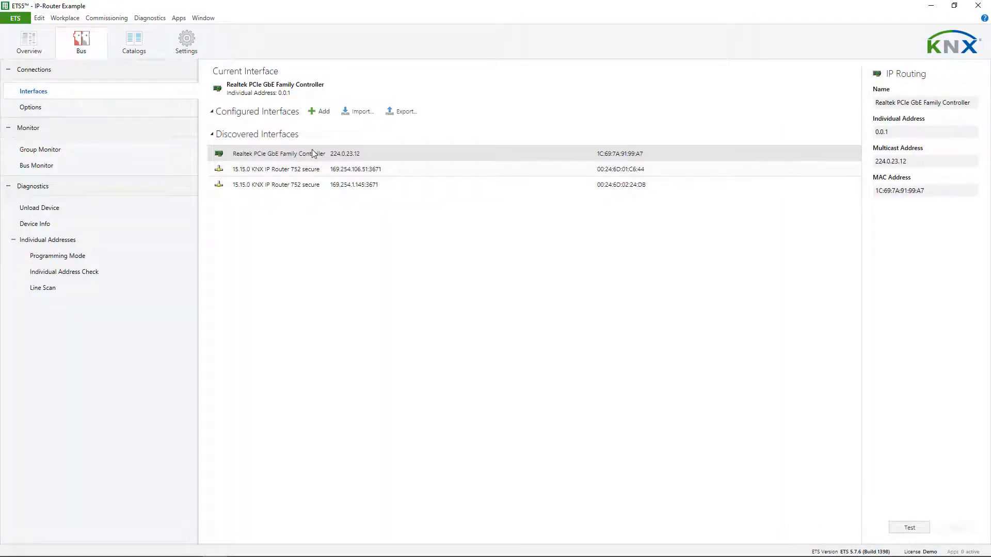
click(382, 155)
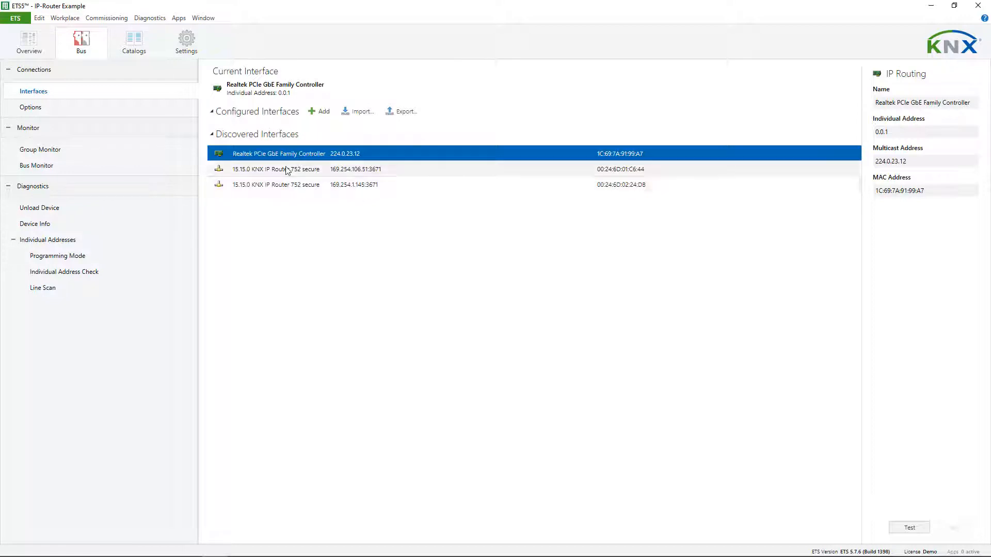
Step: Give the Indoor Line's IP router the static IP address 192.168.2.10 with subnet mask 255.255.255.0
click(25, 18)
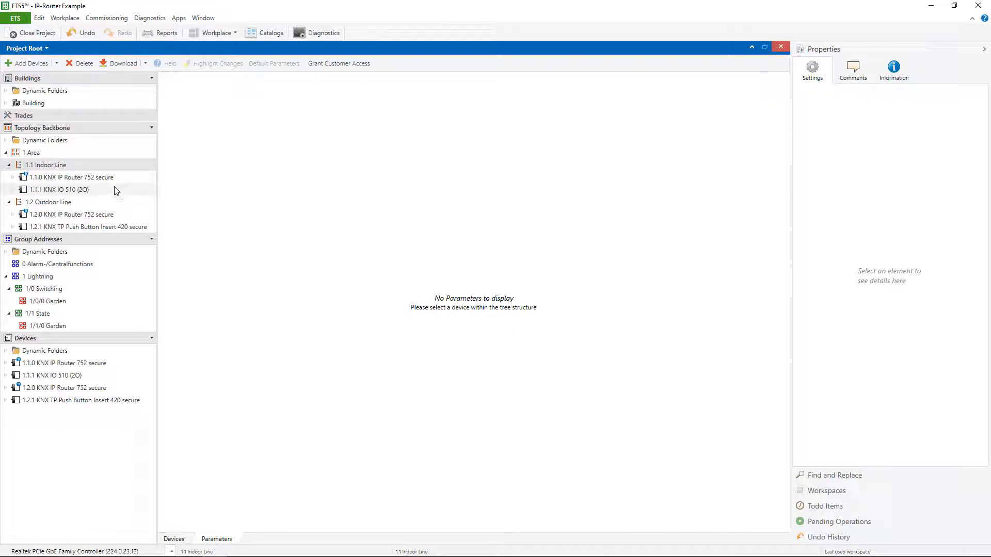
click(83, 177)
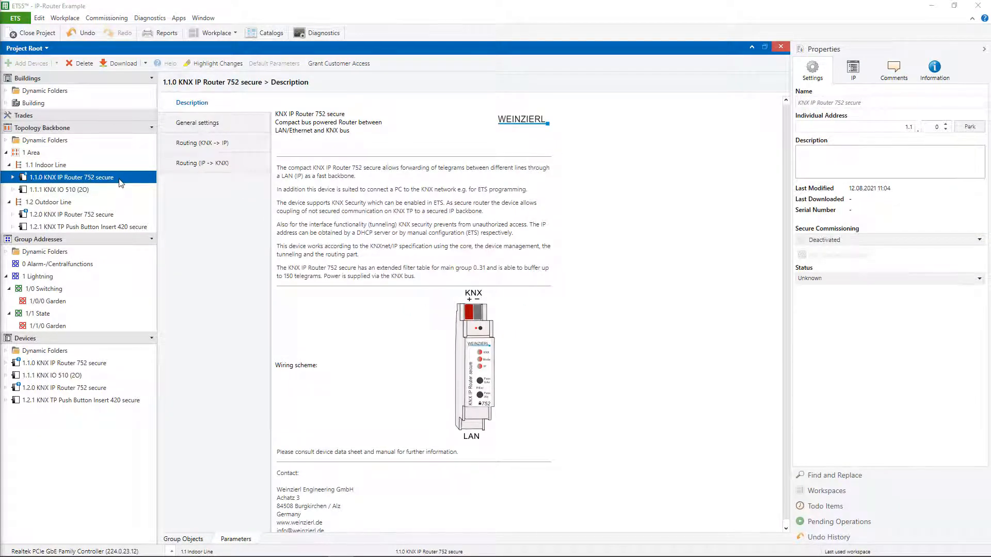
click(853, 71)
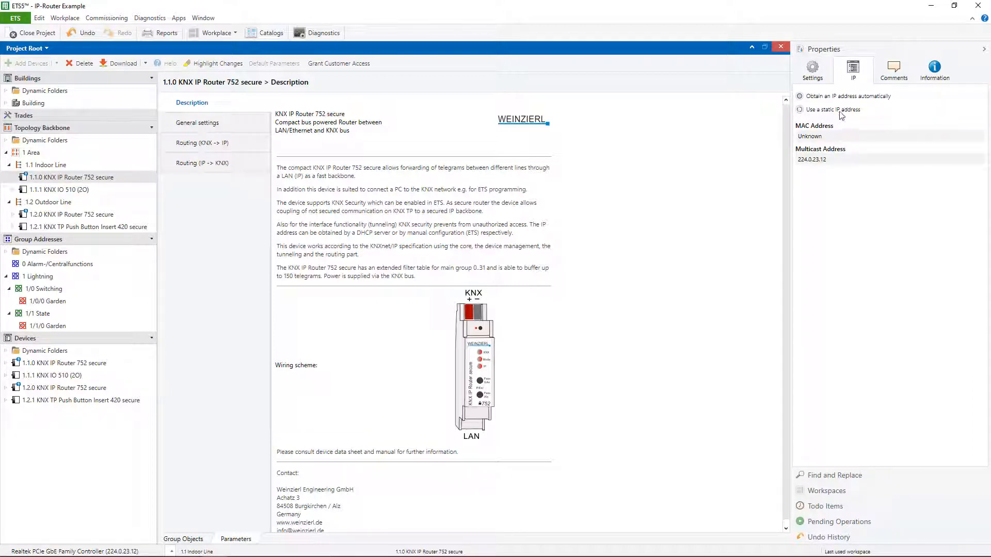
click(840, 113)
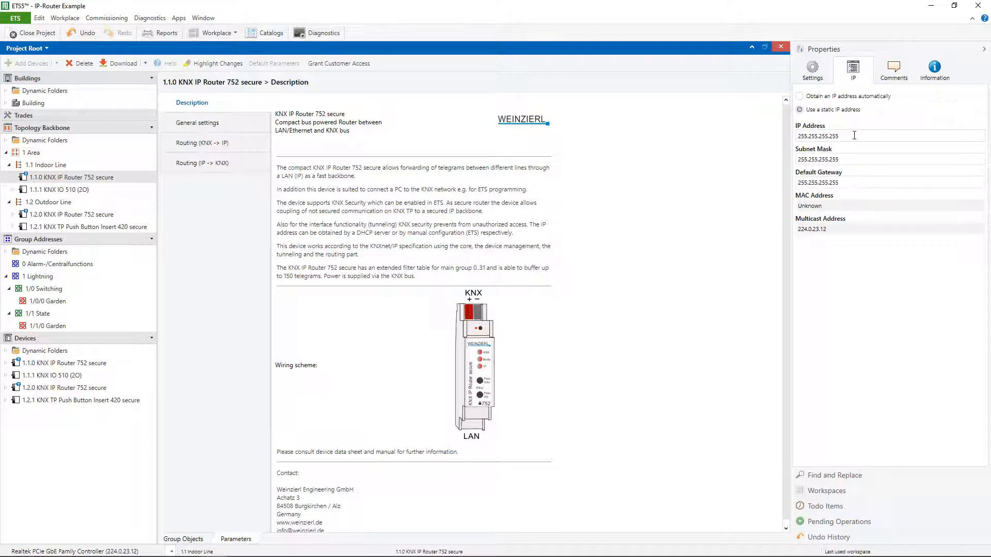
drag(839, 136, 821, 127)
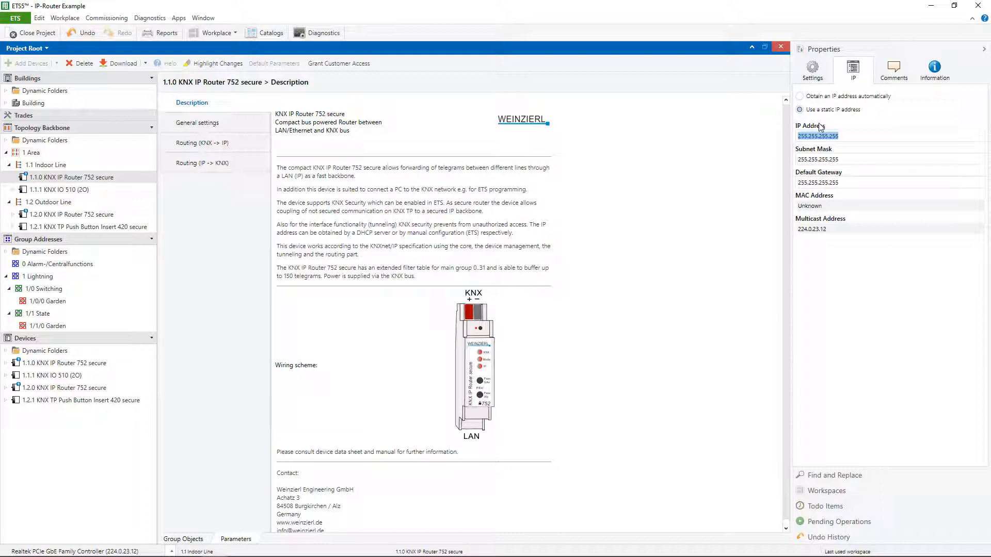
text(192.168.2.10)
double_click(832, 160)
text(0)
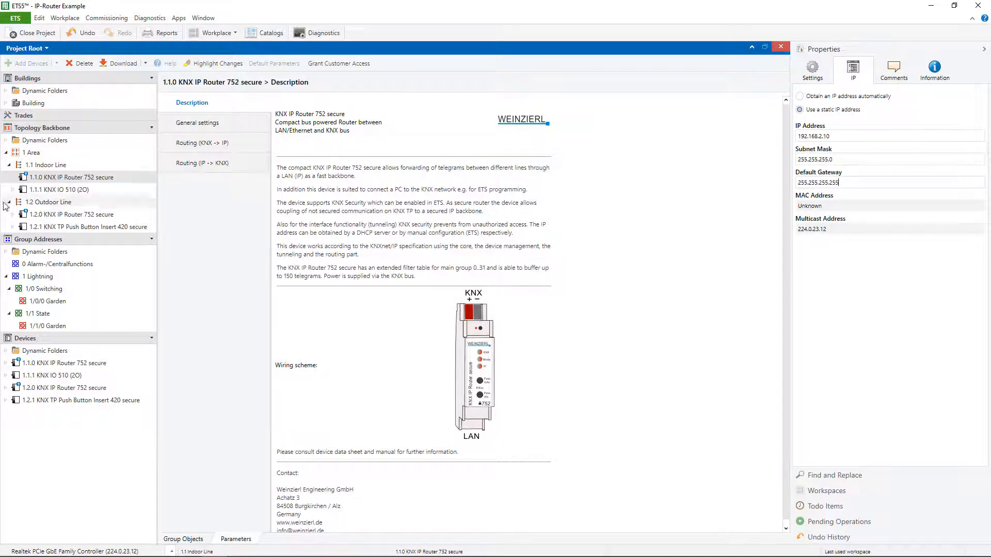
Step: Give the Outdoor Line's IP router the static IP address 192.168.2.20 with subnet mask 255.255.255.0
click(72, 214)
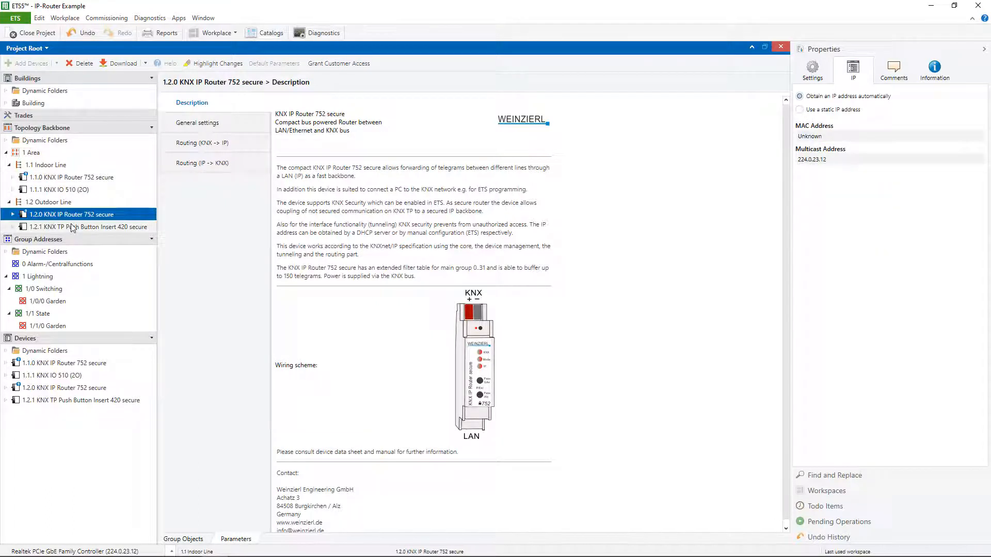
click(800, 109)
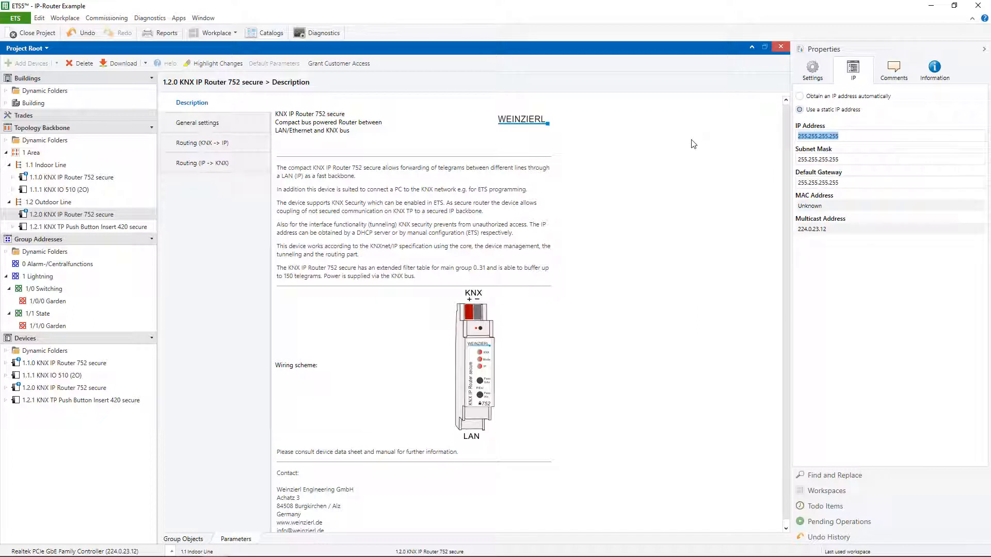
text(192.168)
text(.1.)
text(.2.20)
double_click(851, 159)
text(0)
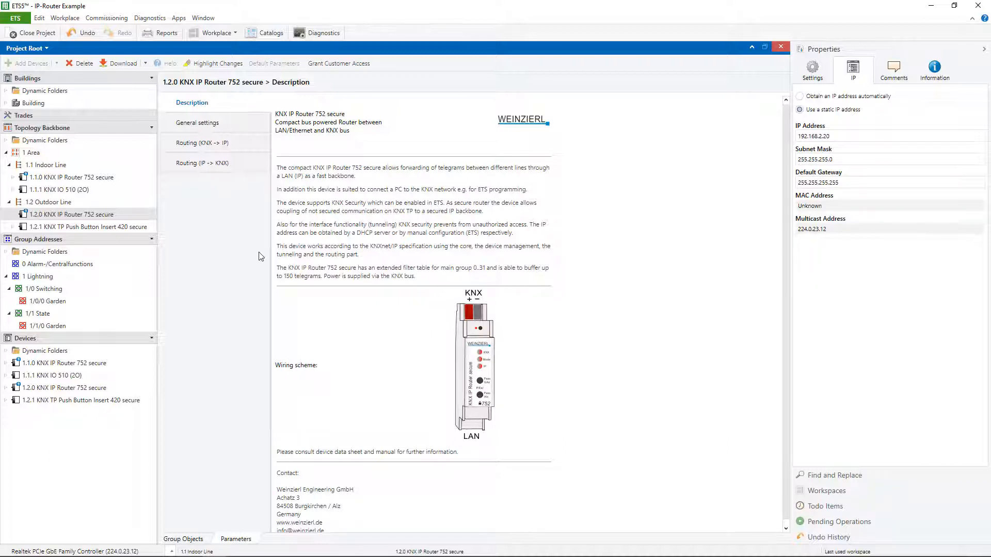
Step: Run full downloads to the Indoor Line's IP router and its KNX IO 510 (2O) switching actuator
click(57, 178)
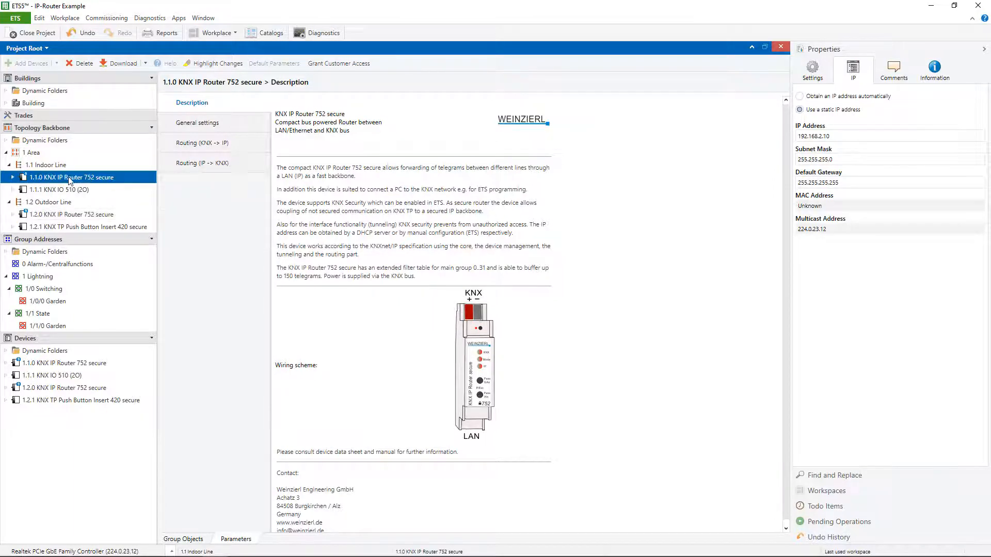
right_click(57, 178)
mouse_move(60, 182)
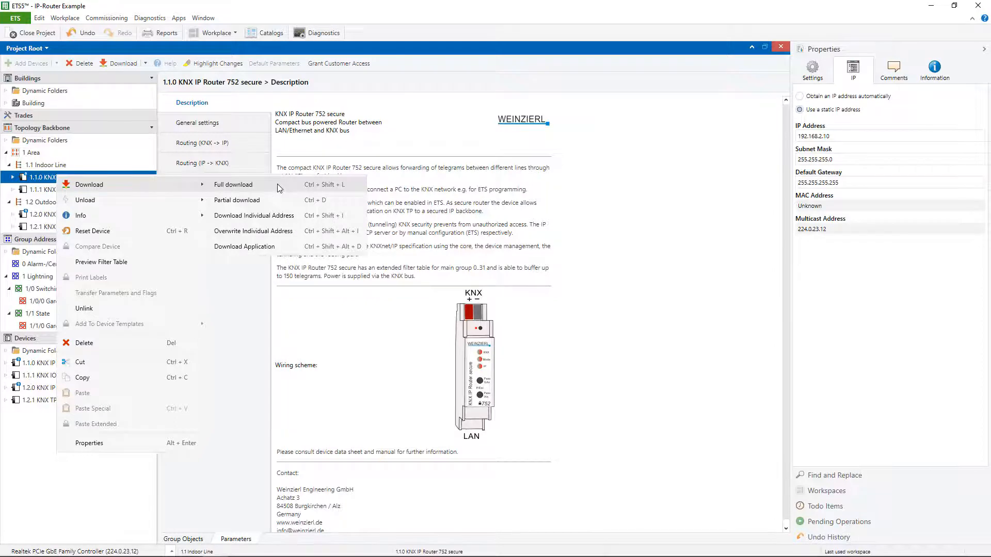
click(279, 187)
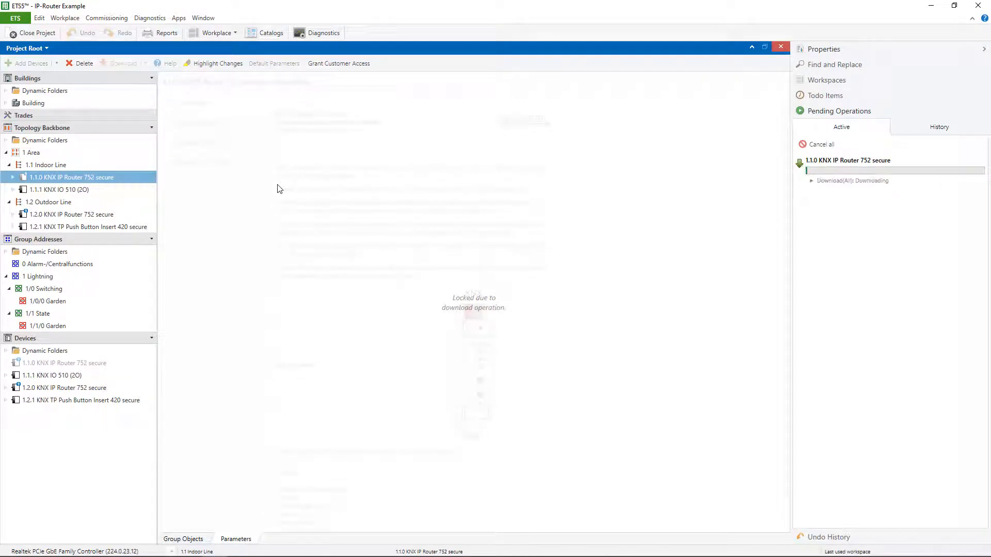
right_click(85, 189)
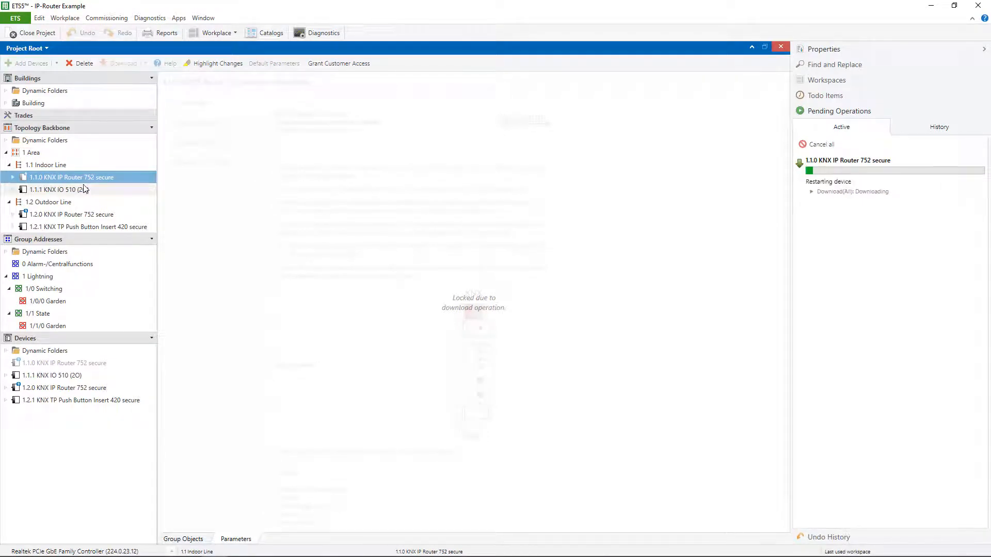
mouse_move(135, 194)
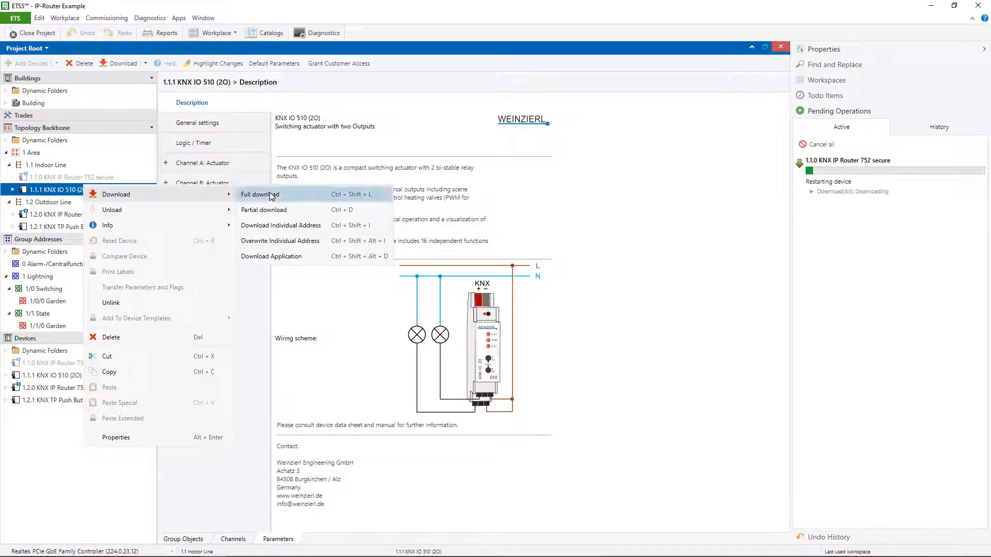
click(270, 195)
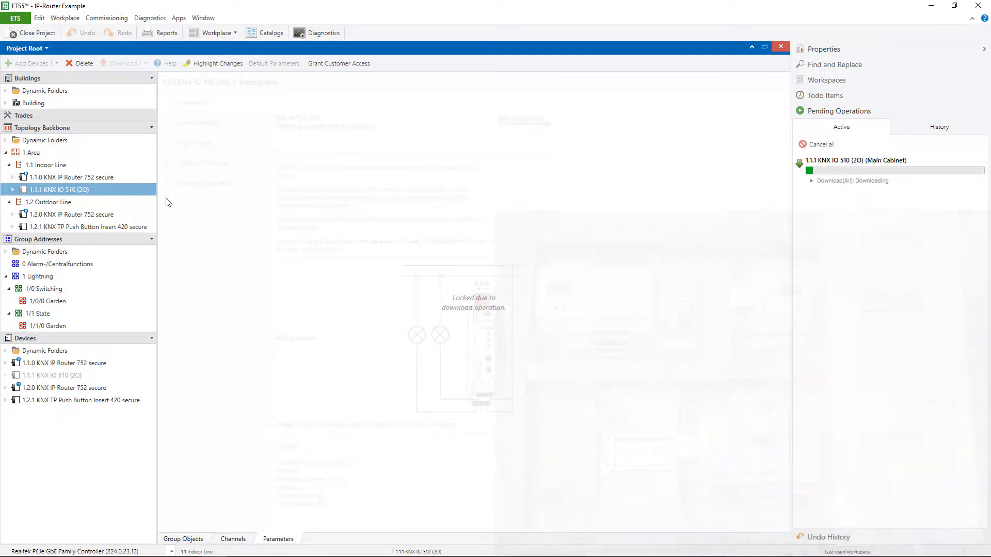
Step: Run full downloads to the Outdoor Line's IP router and its KNX TP Push Button Insert 420 secure
click(117, 215)
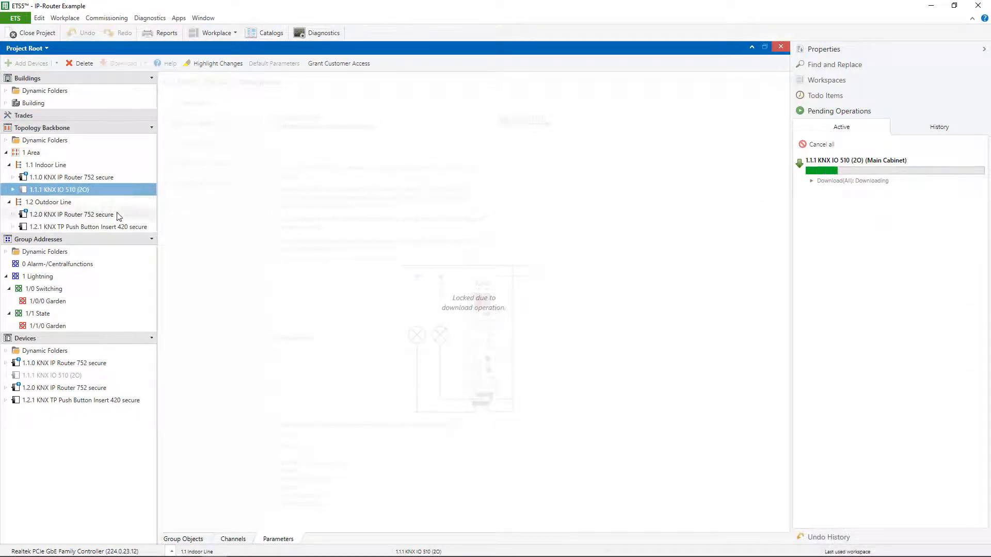
right_click(118, 215)
mouse_move(156, 225)
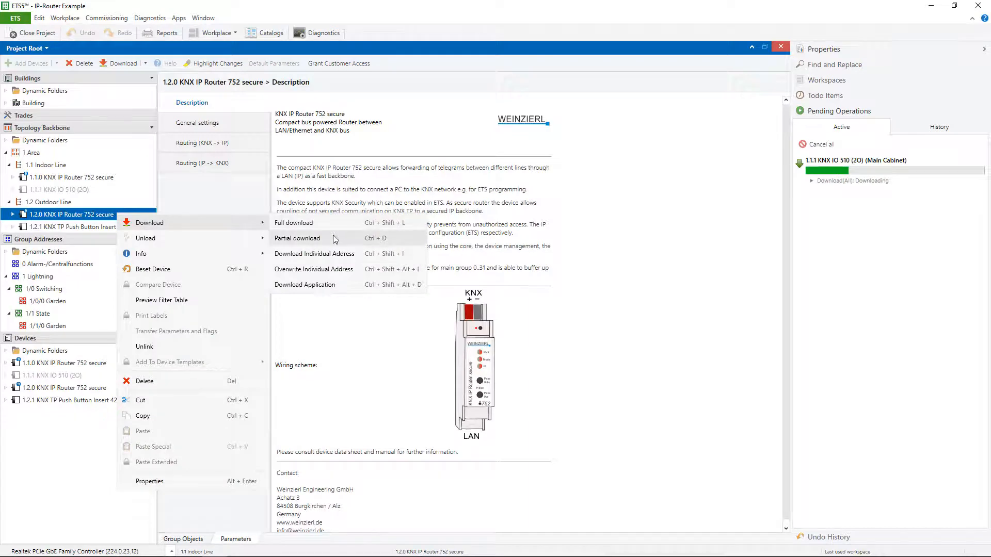
click(328, 227)
click(73, 227)
right_click(81, 227)
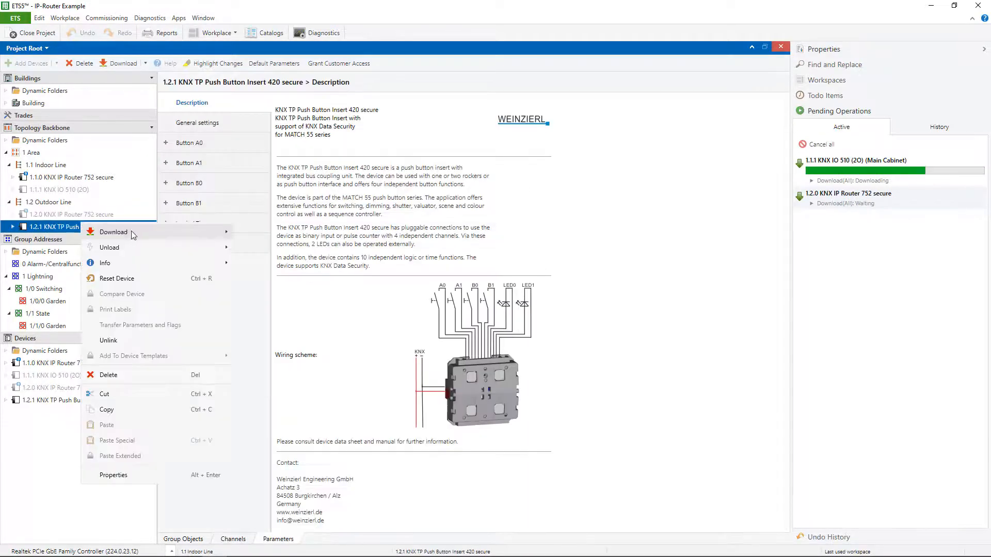
mouse_move(206, 232)
click(276, 233)
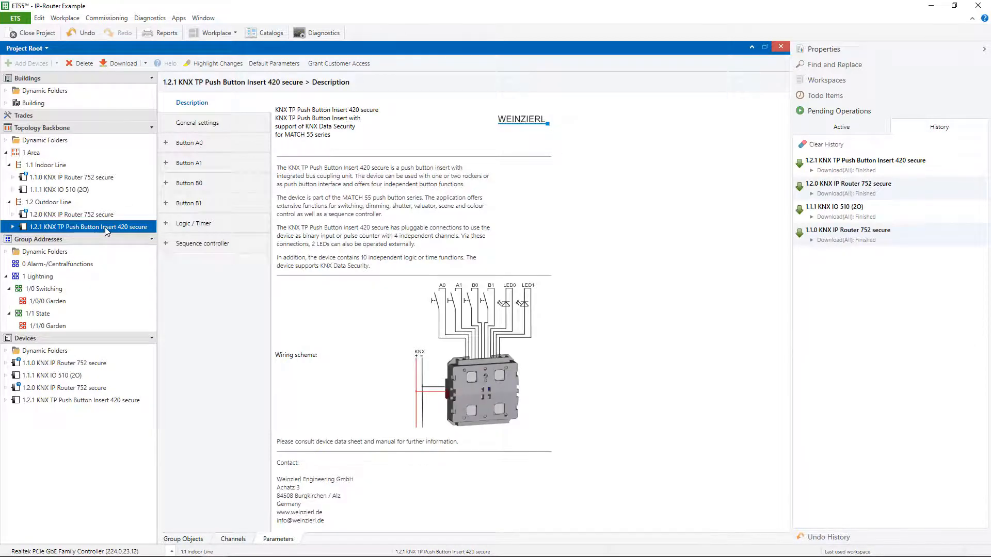
Step: Record the push button's telegrams in a maximized Group Monitor over the Realtek routing interface, and stop the recording
click(309, 34)
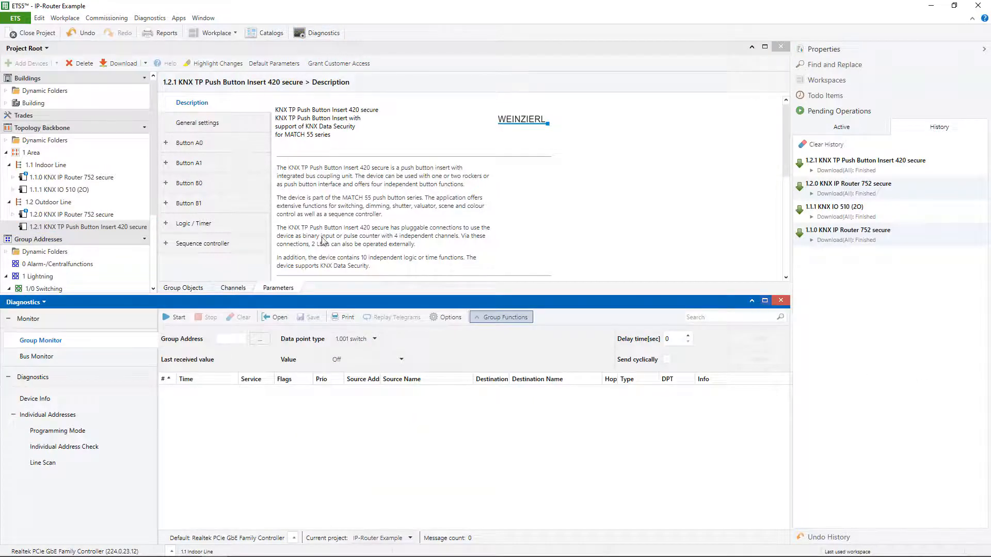
click(765, 300)
click(171, 79)
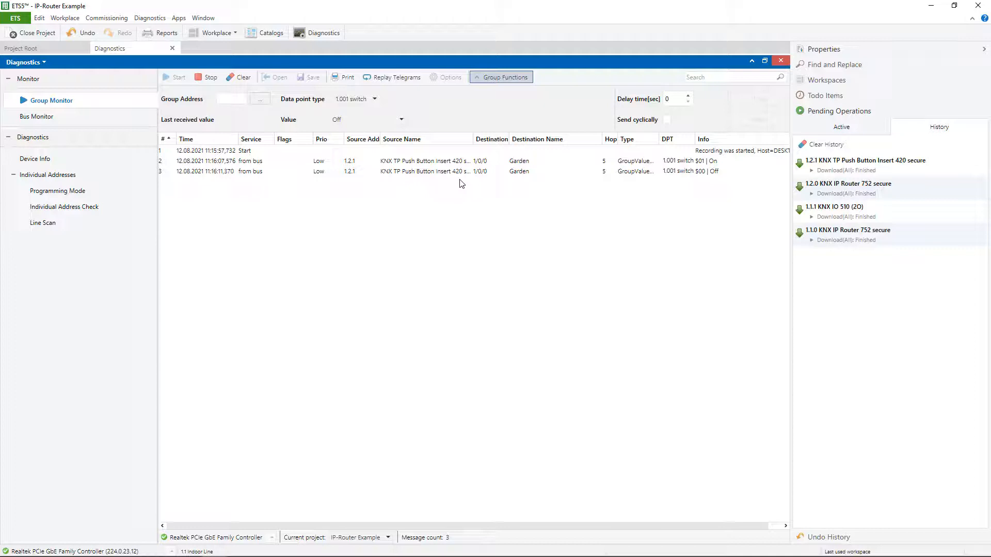
click(208, 78)
Step: Review the discovered bus interfaces, switch to the Windows network connections and open the Ethernet adapter's TCP/IPv4 properties
click(23, 20)
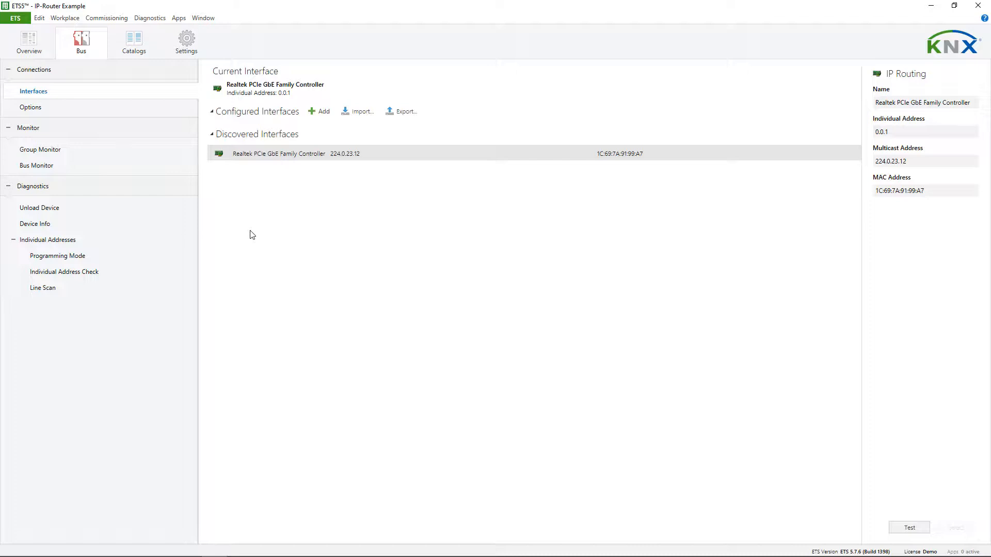
click(366, 556)
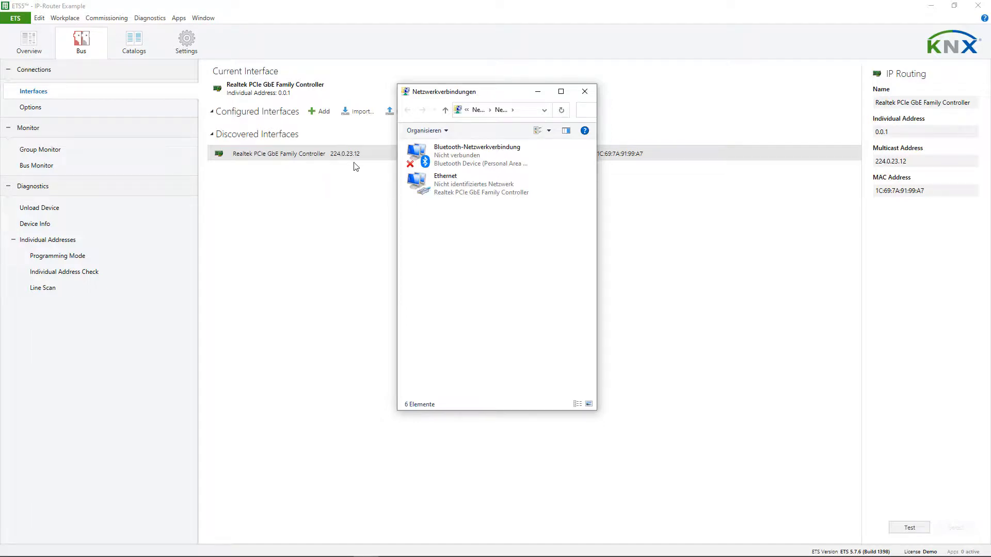
double_click(483, 189)
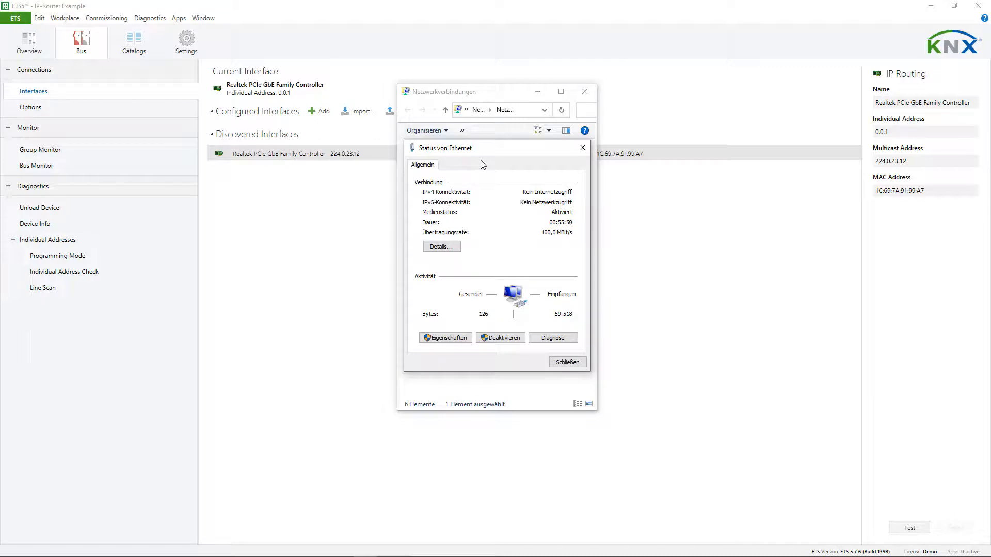
click(452, 338)
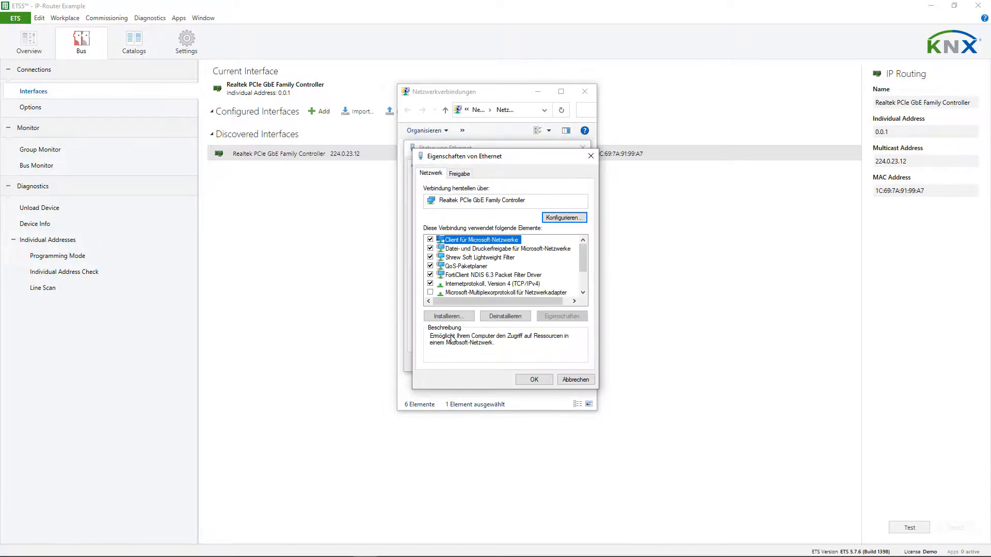
click(470, 285)
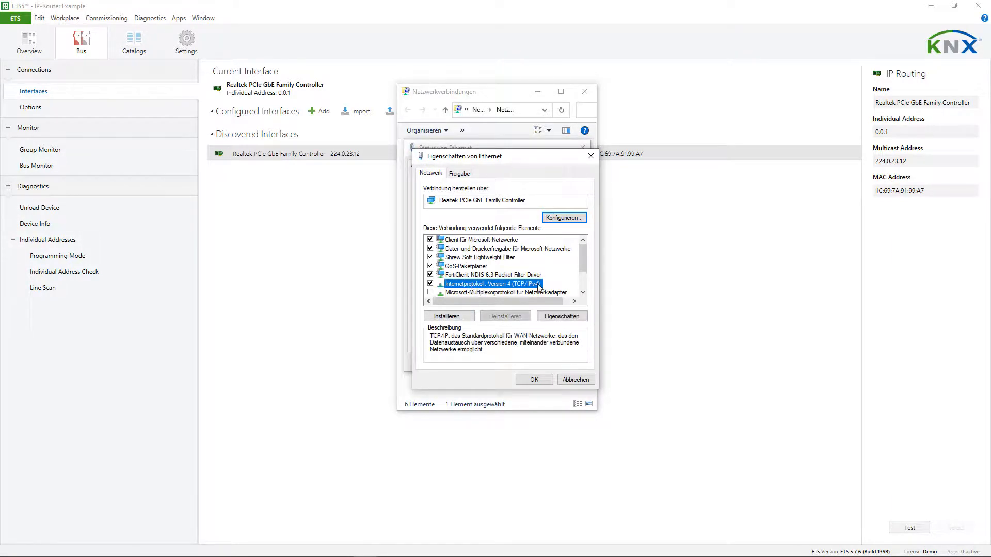
double_click(504, 287)
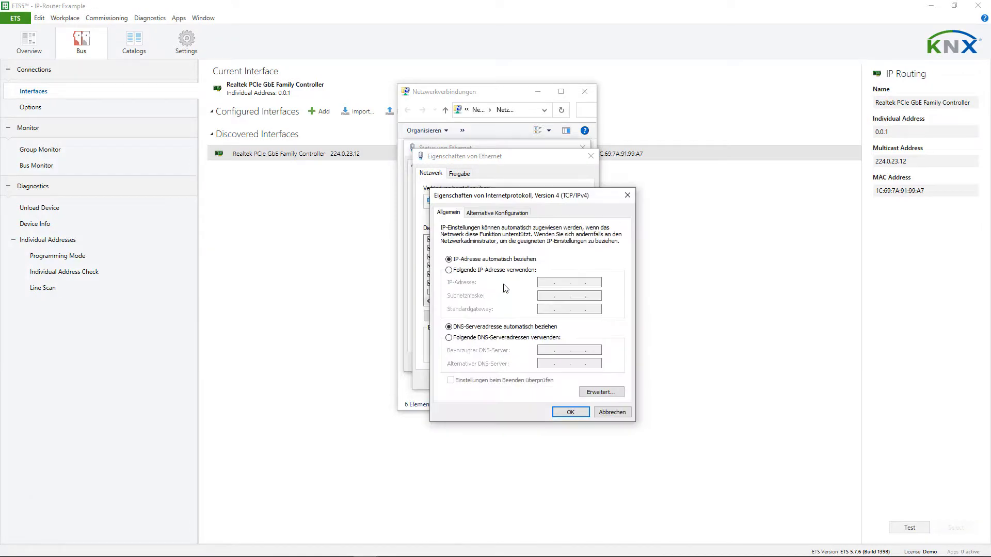
Step: Assign the PC's Ethernet adapter the static IP address 192.168.2.100 with the default subnet mask, and close the network windows
click(449, 270)
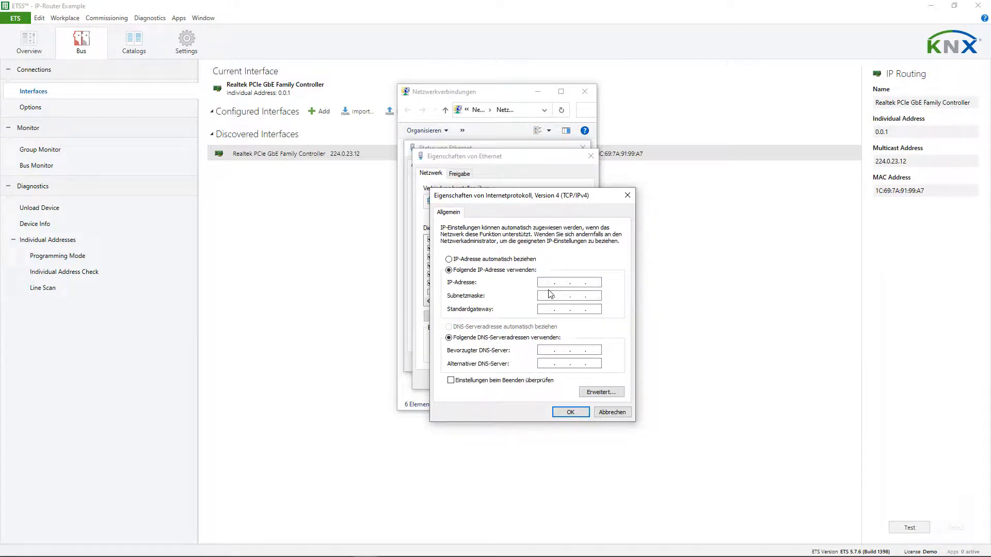
text(192 . 168 . 2 .)
click(550, 295)
click(589, 282)
text(100)
click(570, 412)
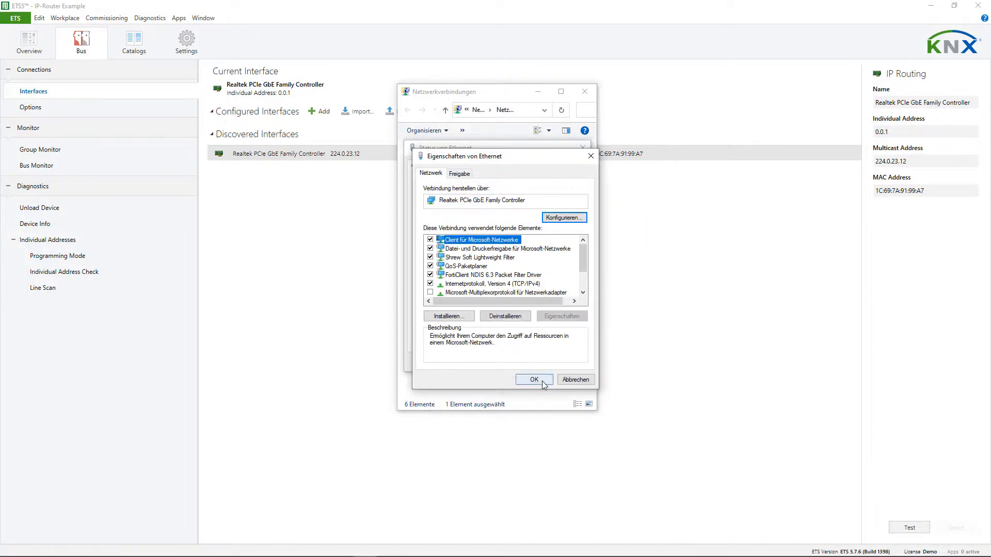
click(532, 380)
click(582, 147)
click(579, 98)
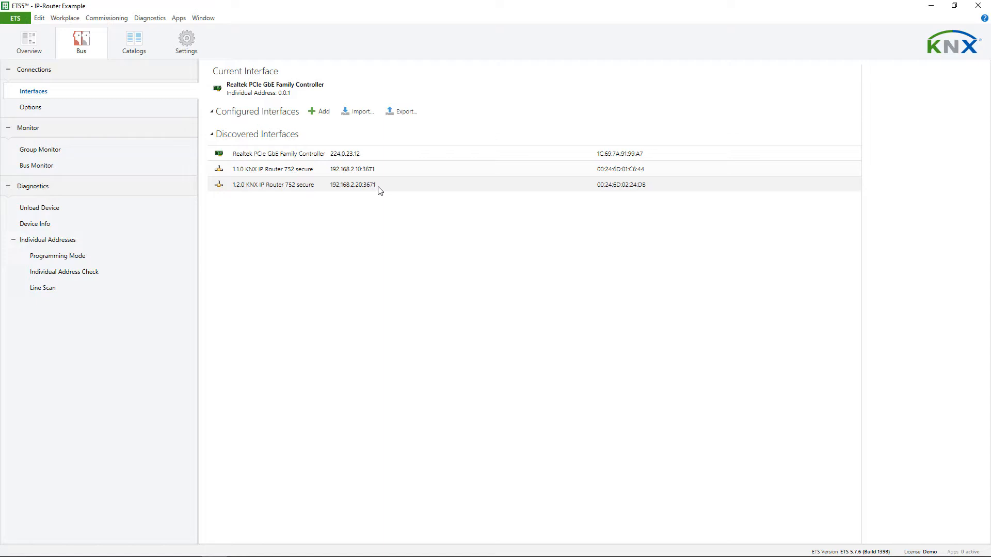
Step: Make the 1.1.0 KNX IP Router 752 secure tunneling interface the current bus interface and return to the project
click(379, 227)
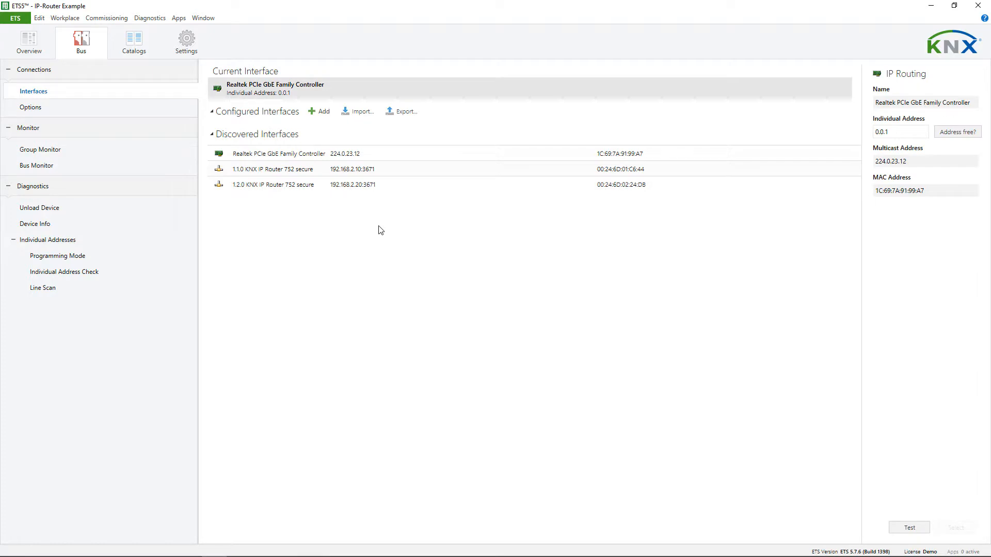
click(369, 170)
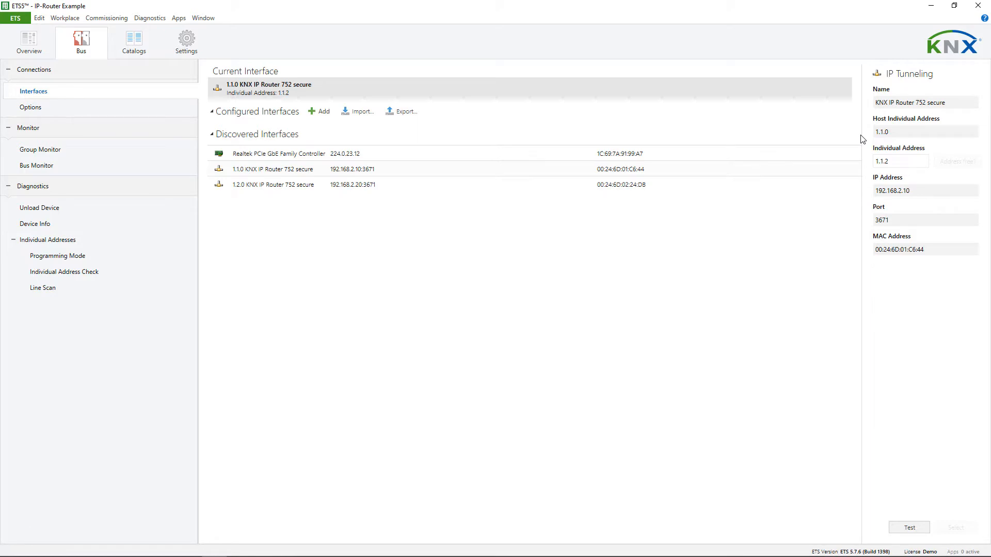
click(21, 21)
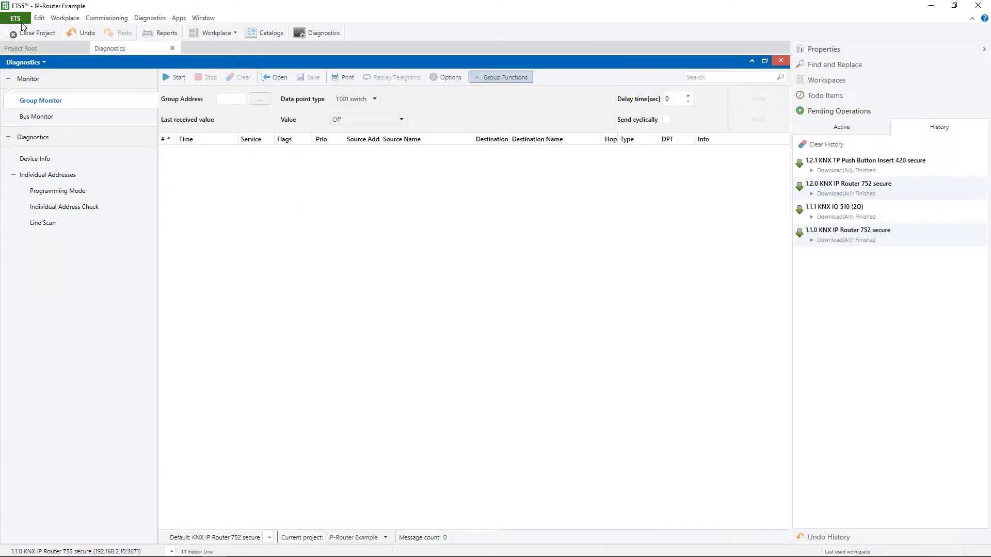
Step: Start a Group Monitor recording over the router's tunnel and examine the Garden telegrams from the push button and the switching actuator
click(176, 77)
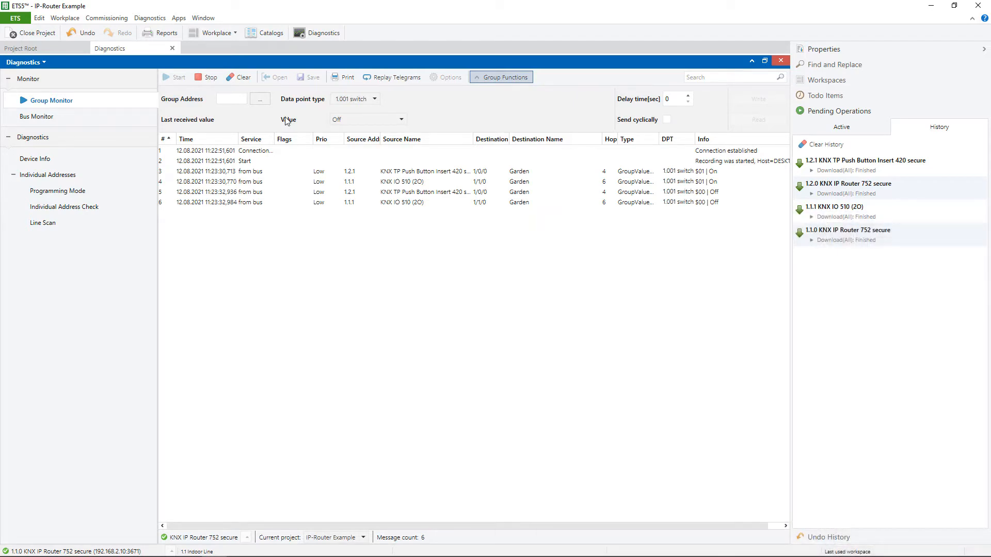
click(411, 174)
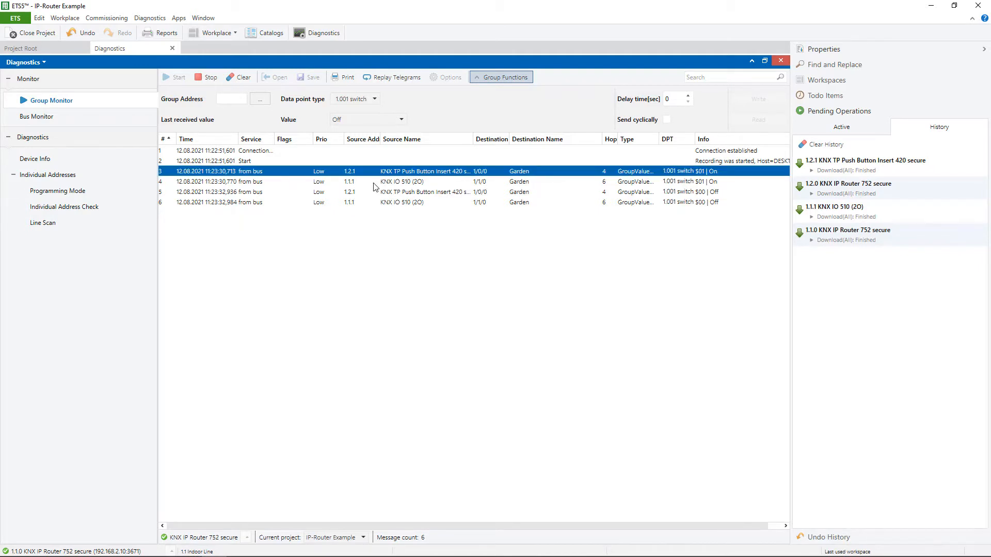
click(374, 183)
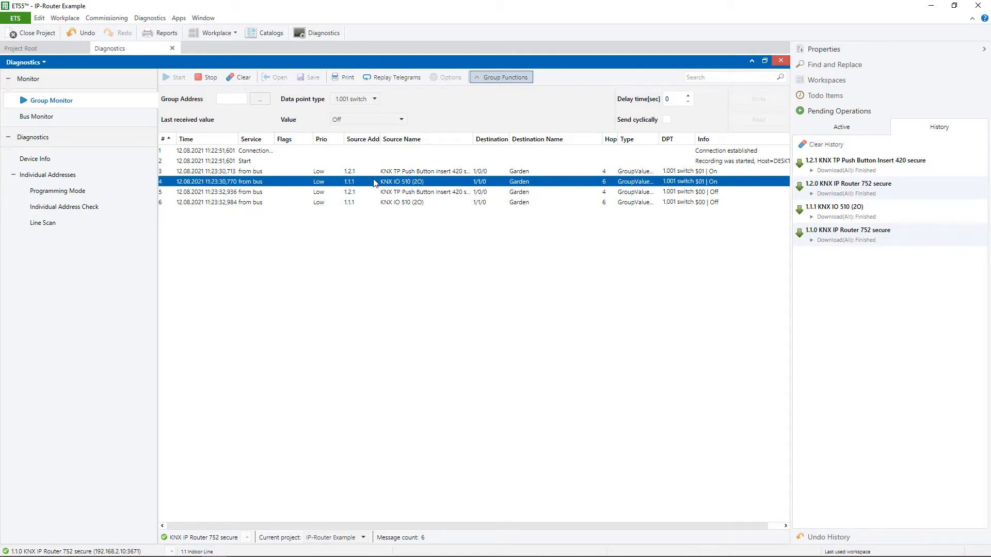
click(383, 195)
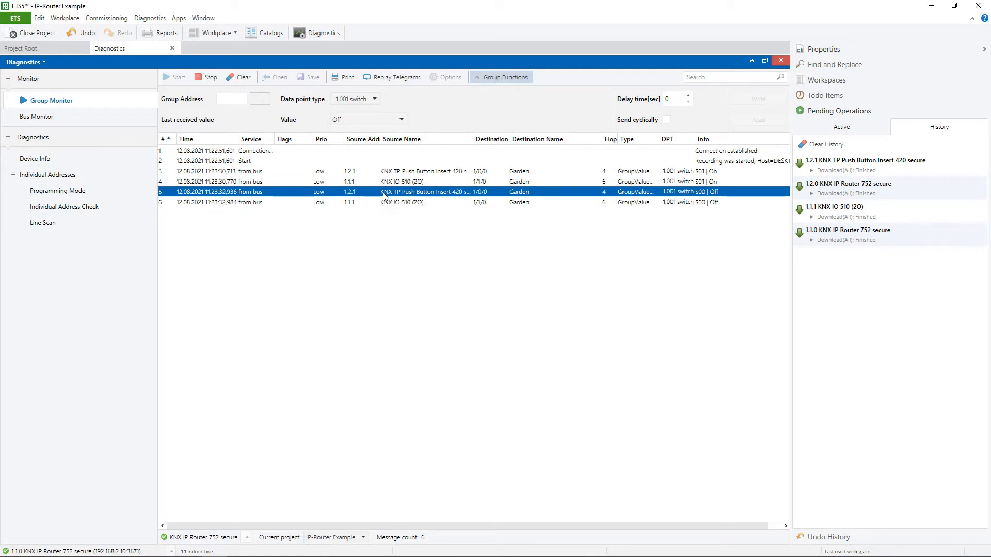
click(388, 204)
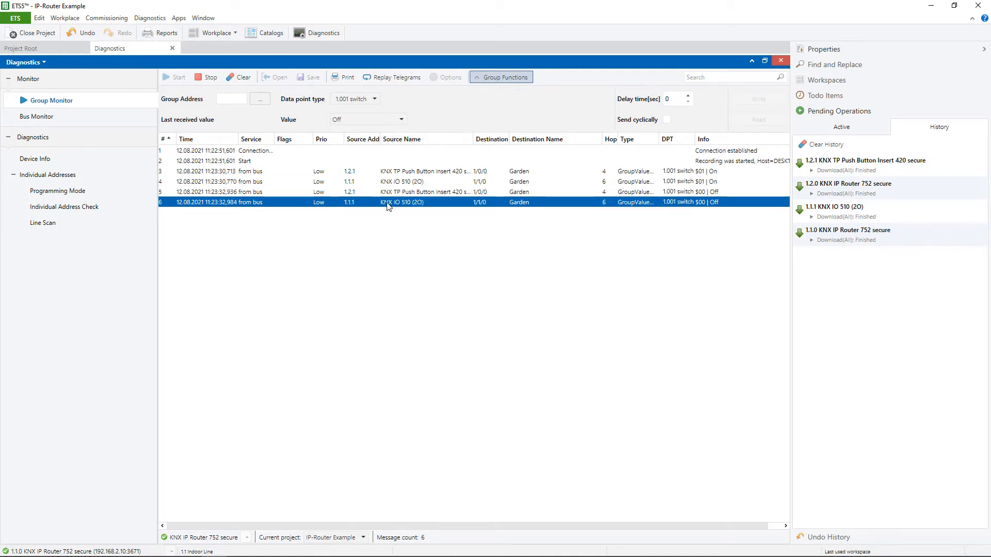